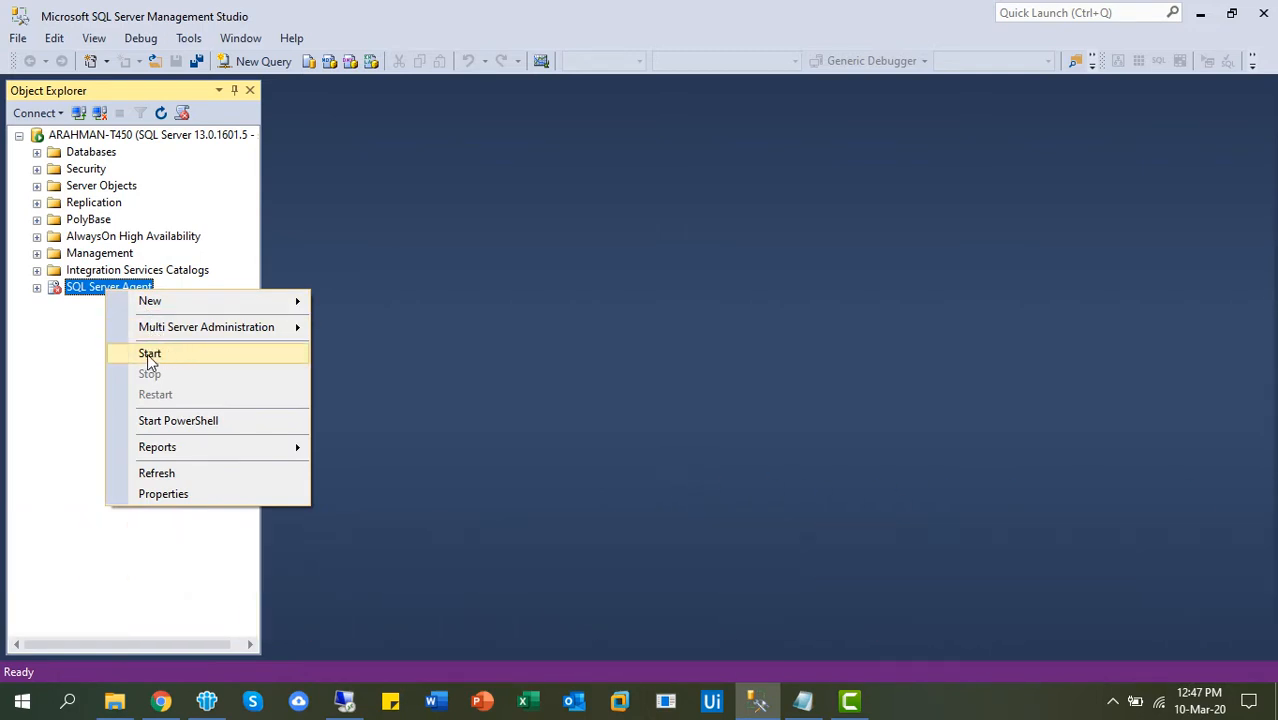
Start the SQL Server Agent service and look through its existing jobs
{"action": "left_click", "coordinate": [149, 354]}
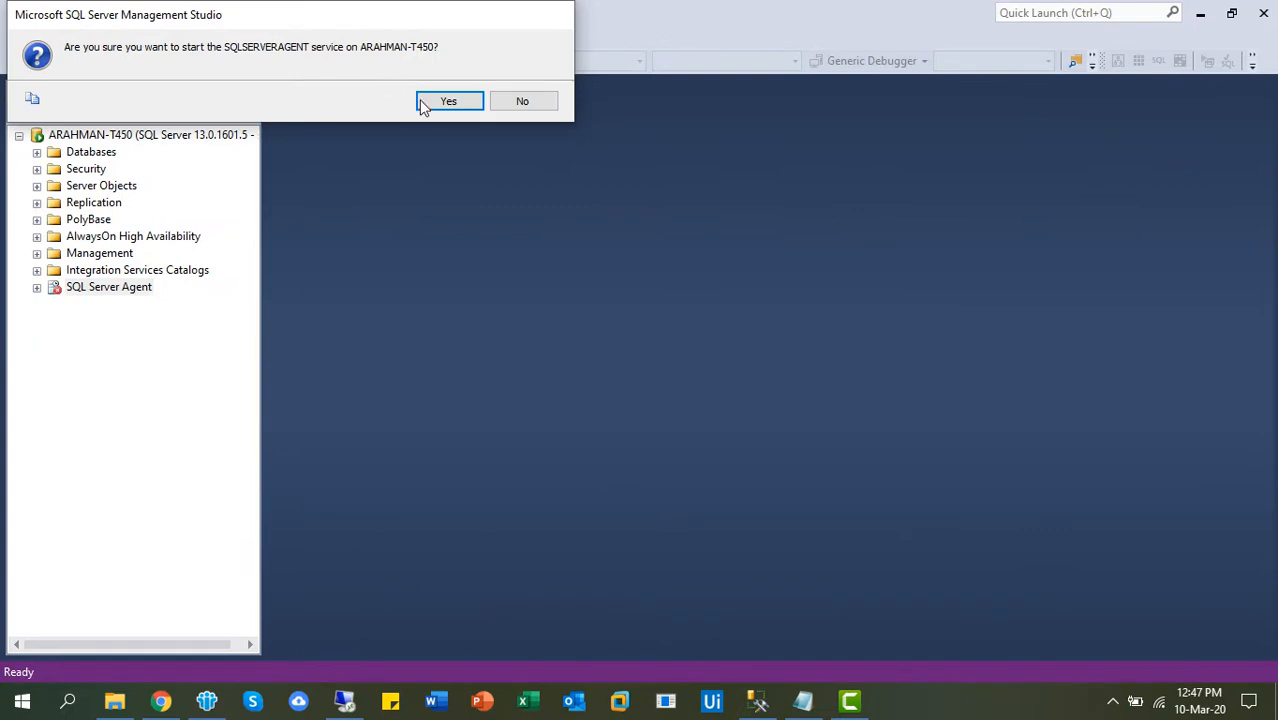
{"action": "left_click", "coordinate": [442, 106]}
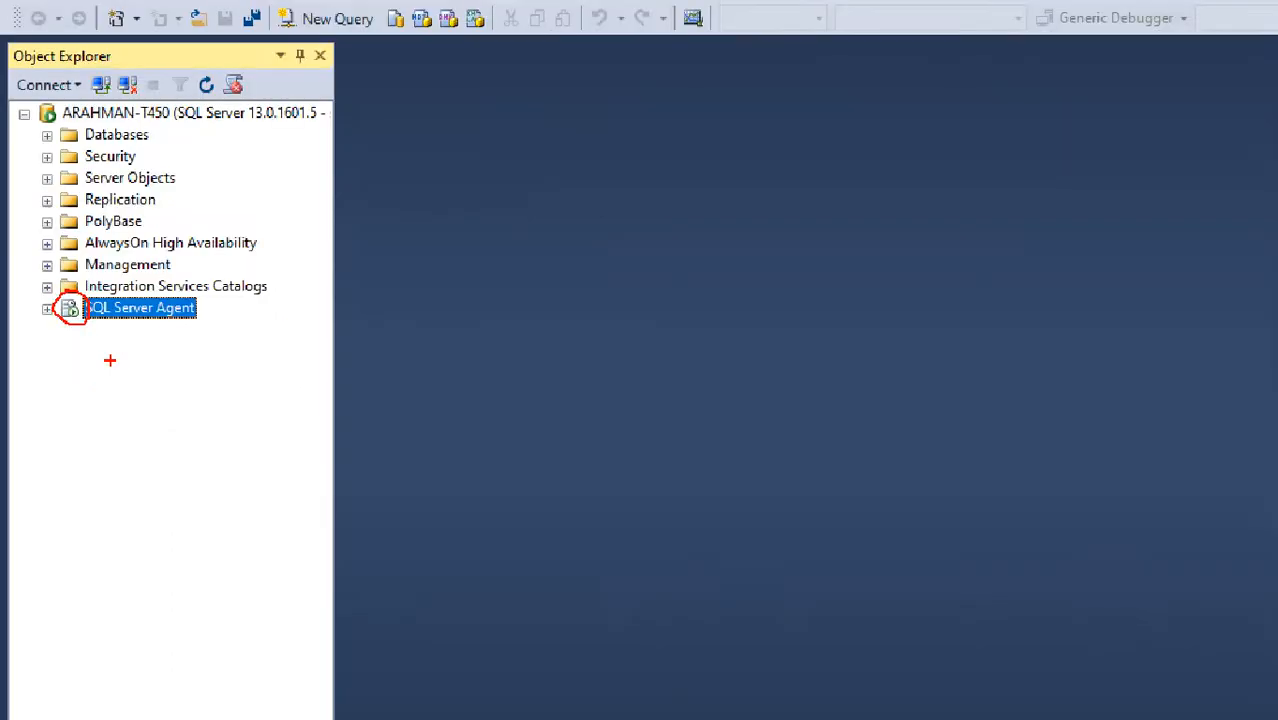
{"action": "left_click", "coordinate": [37, 288]}
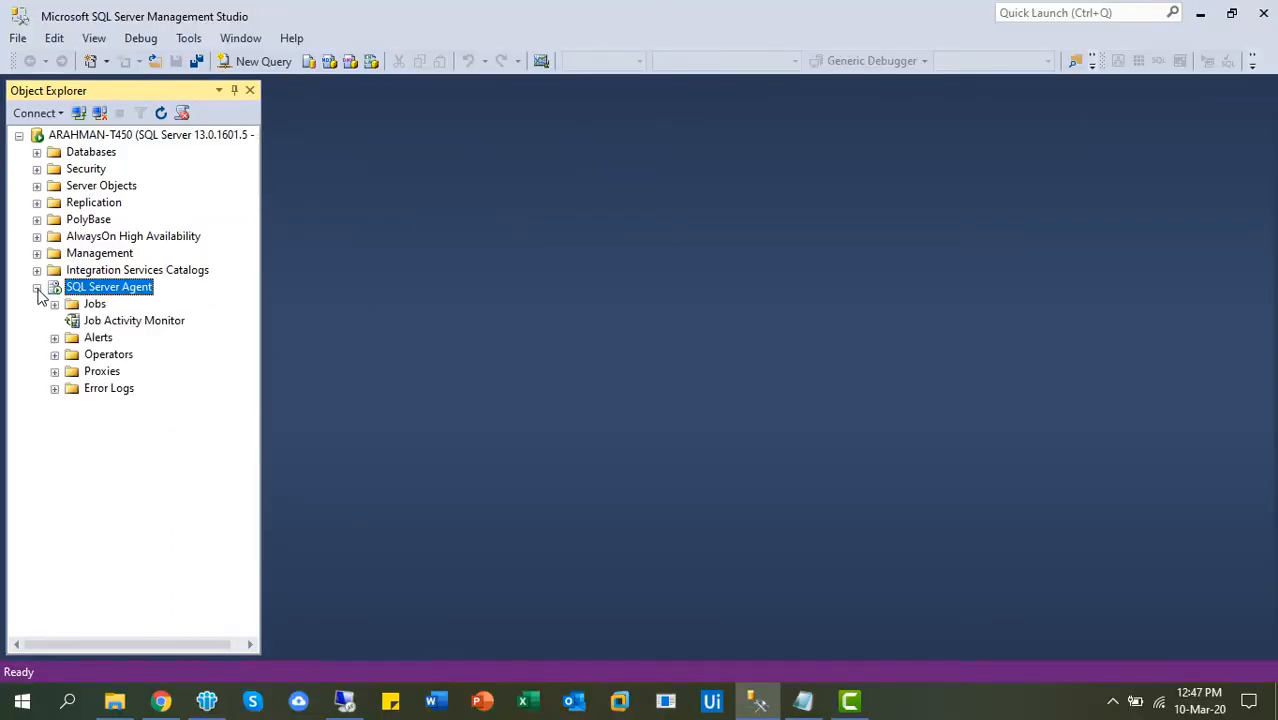
{"action": "left_click", "coordinate": [55, 304]}
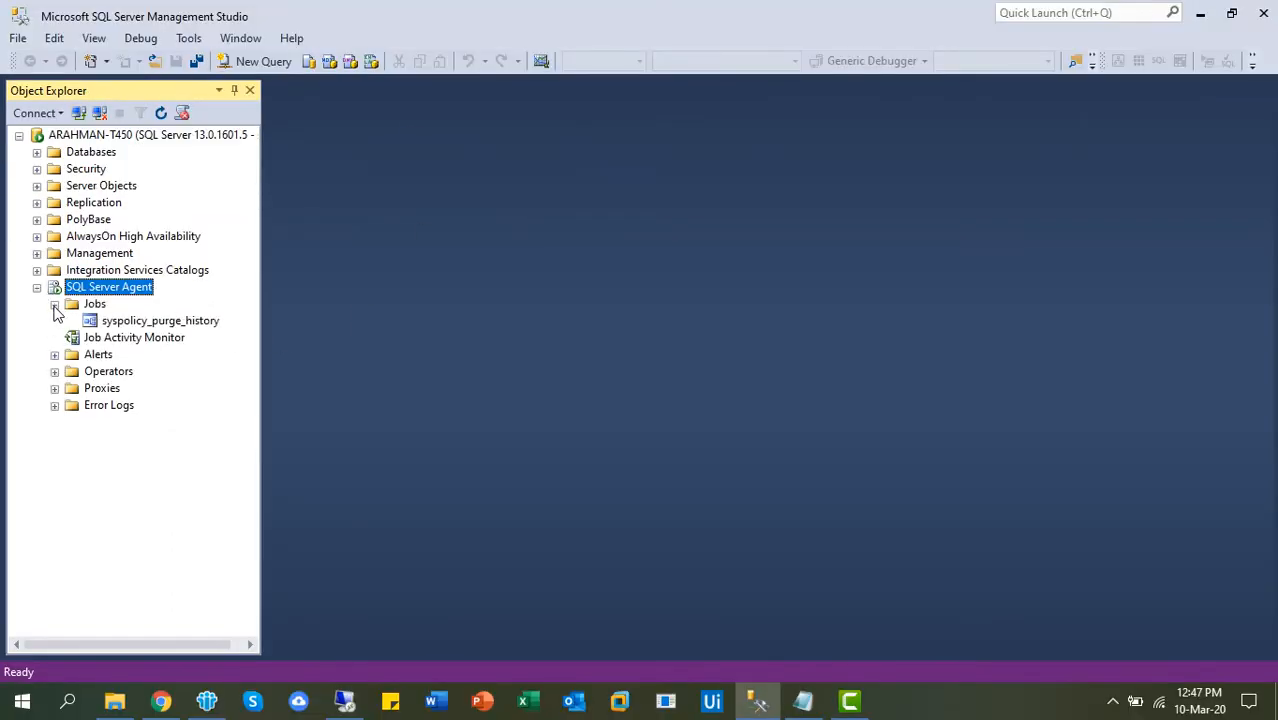
{"action": "left_click", "coordinate": [95, 306]}
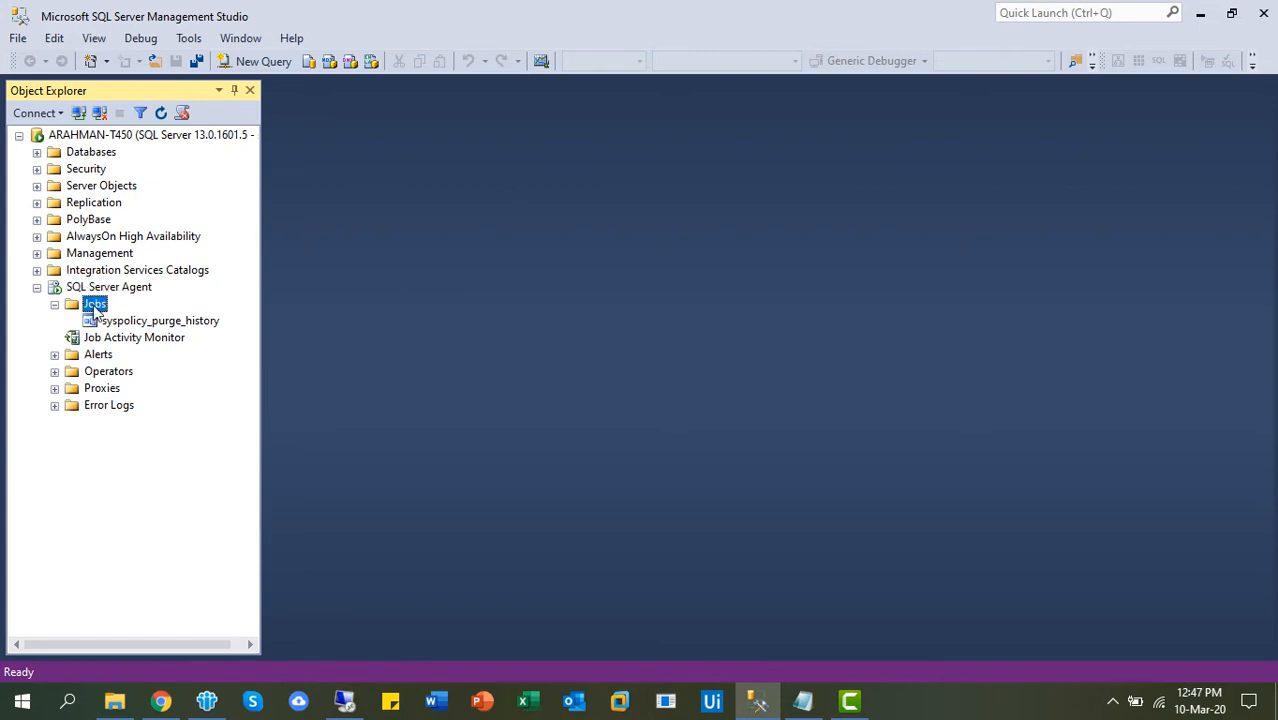
{"action": "left_click", "coordinate": [55, 305]}
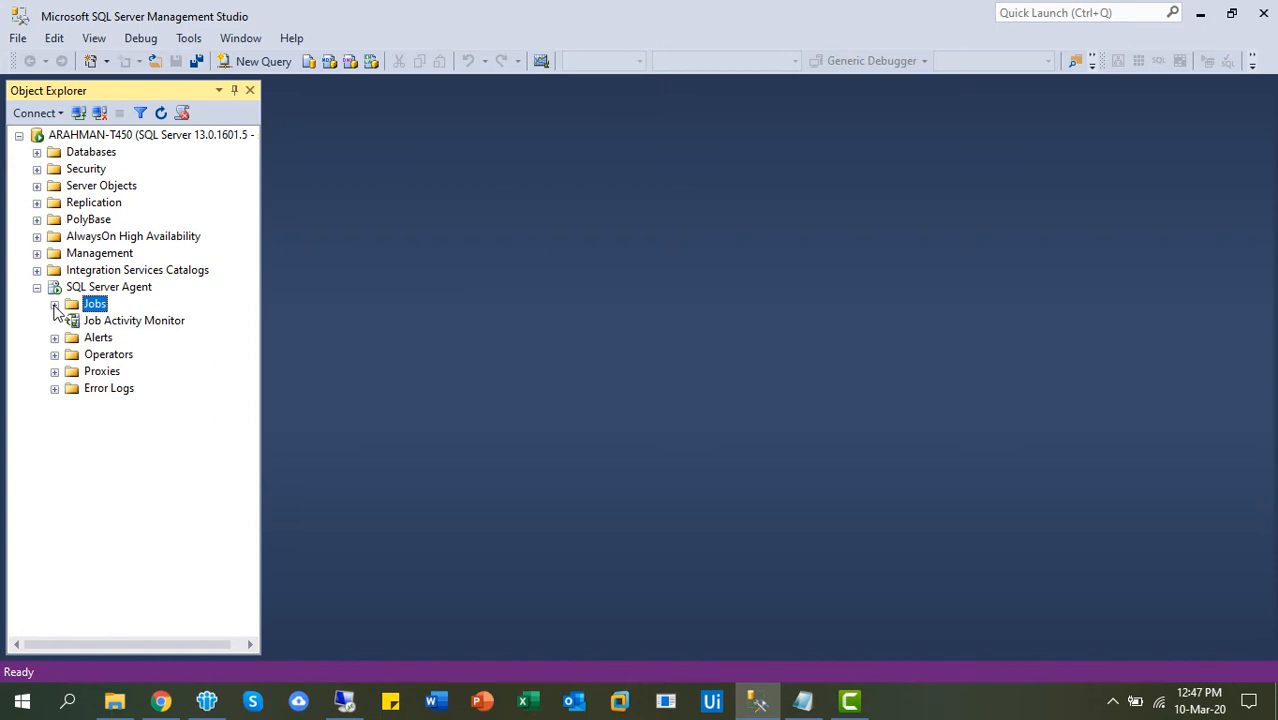
Create a new SQL Server Agent job named TEST_BACKUP
{"action": "key", "text": "super+shift+s"}
{"action": "left_click_drag", "start_coordinate": [45, 296], "coordinate": [130, 314]}
{"action": "right_click", "coordinate": [96, 310]}
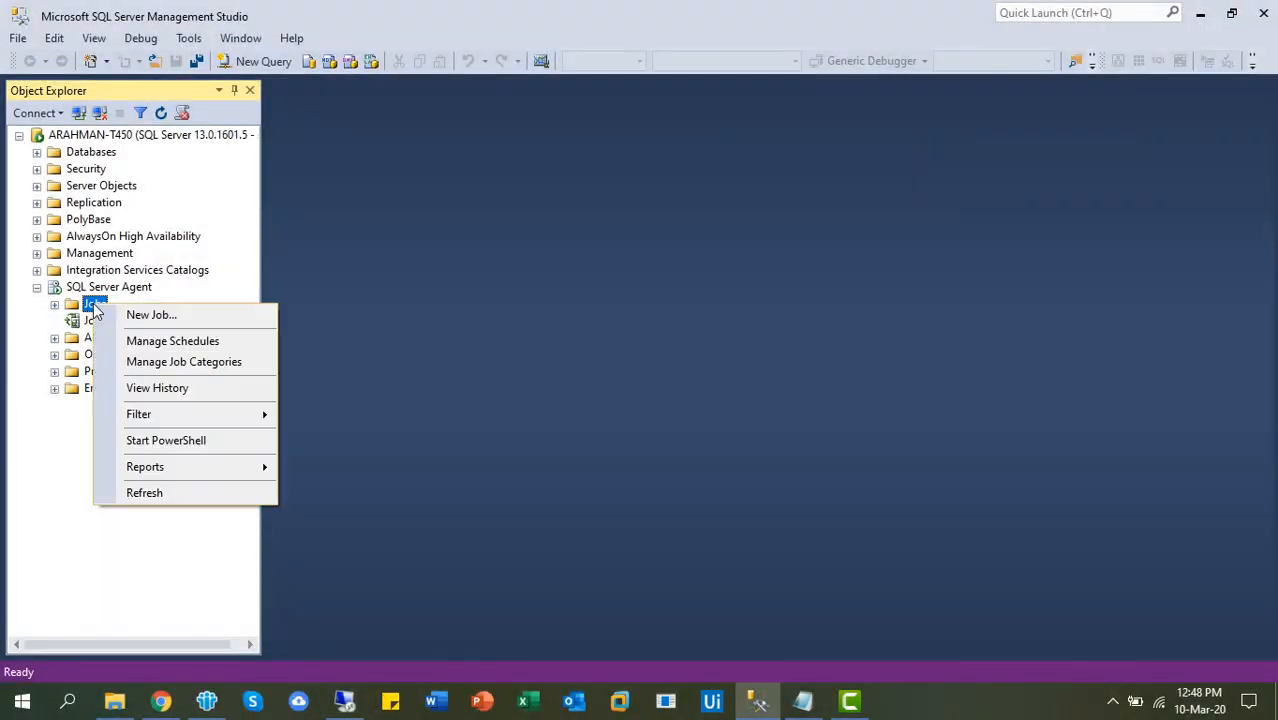
{"action": "left_click", "coordinate": [151, 315]}
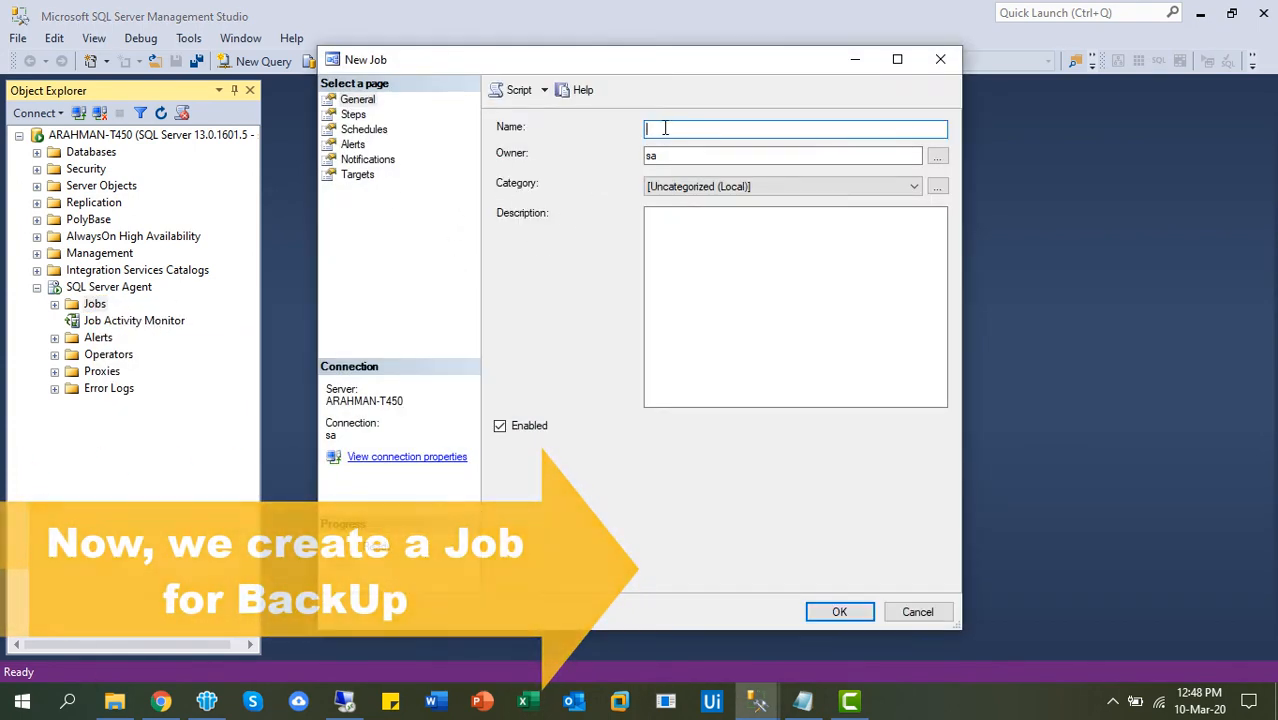
{"action": "type", "text": "TEST_BACKUP"}
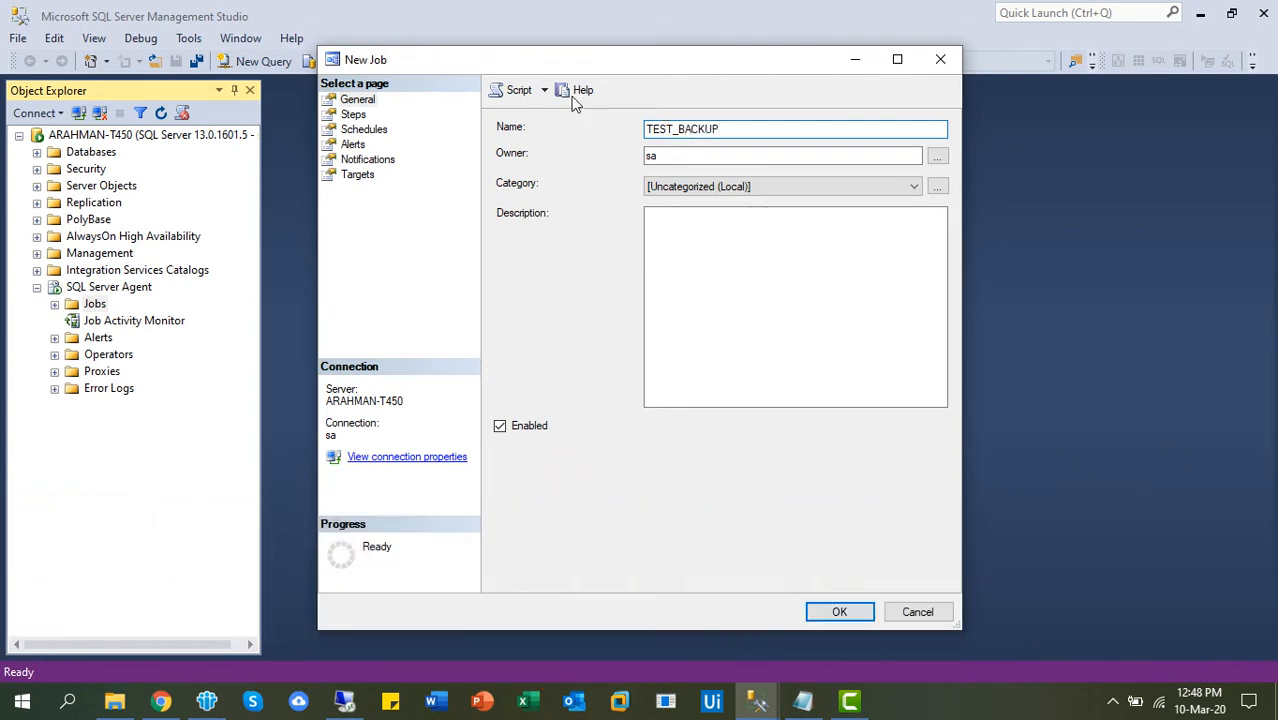
Review the new job's owner, the available job categories and the description field
{"action": "left_click", "coordinate": [658, 157]}
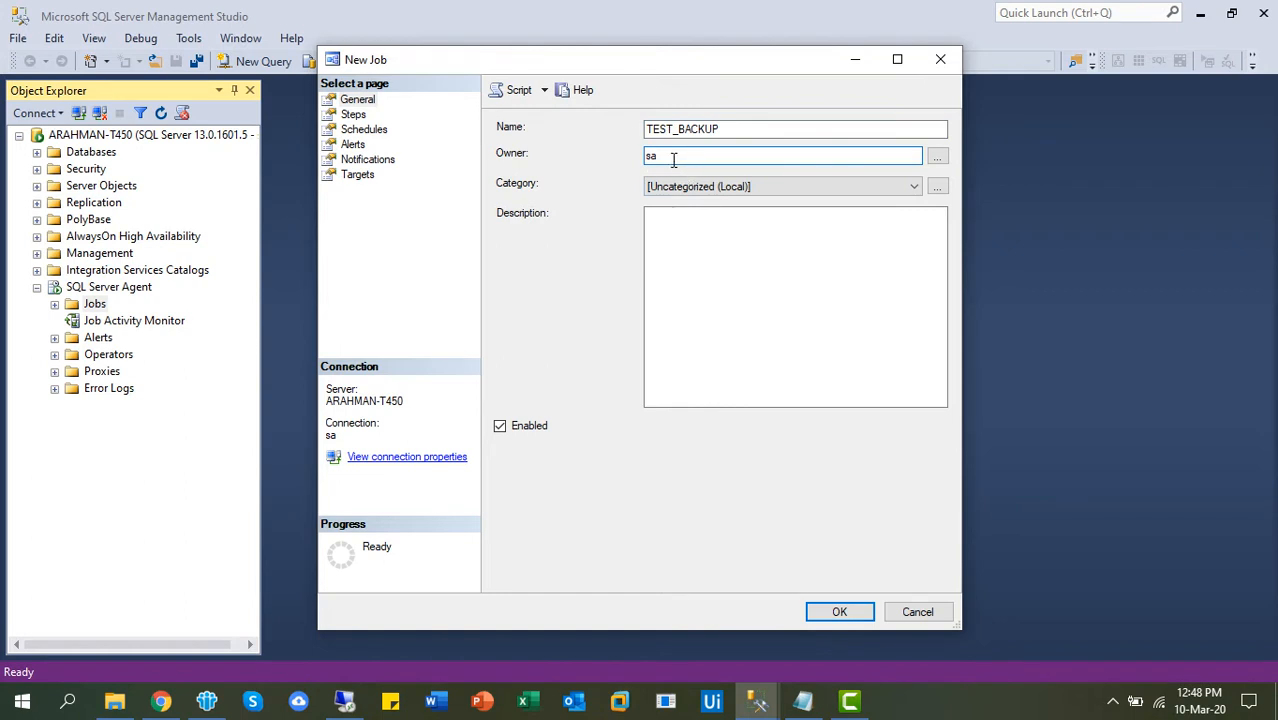
{"action": "left_click", "coordinate": [666, 194]}
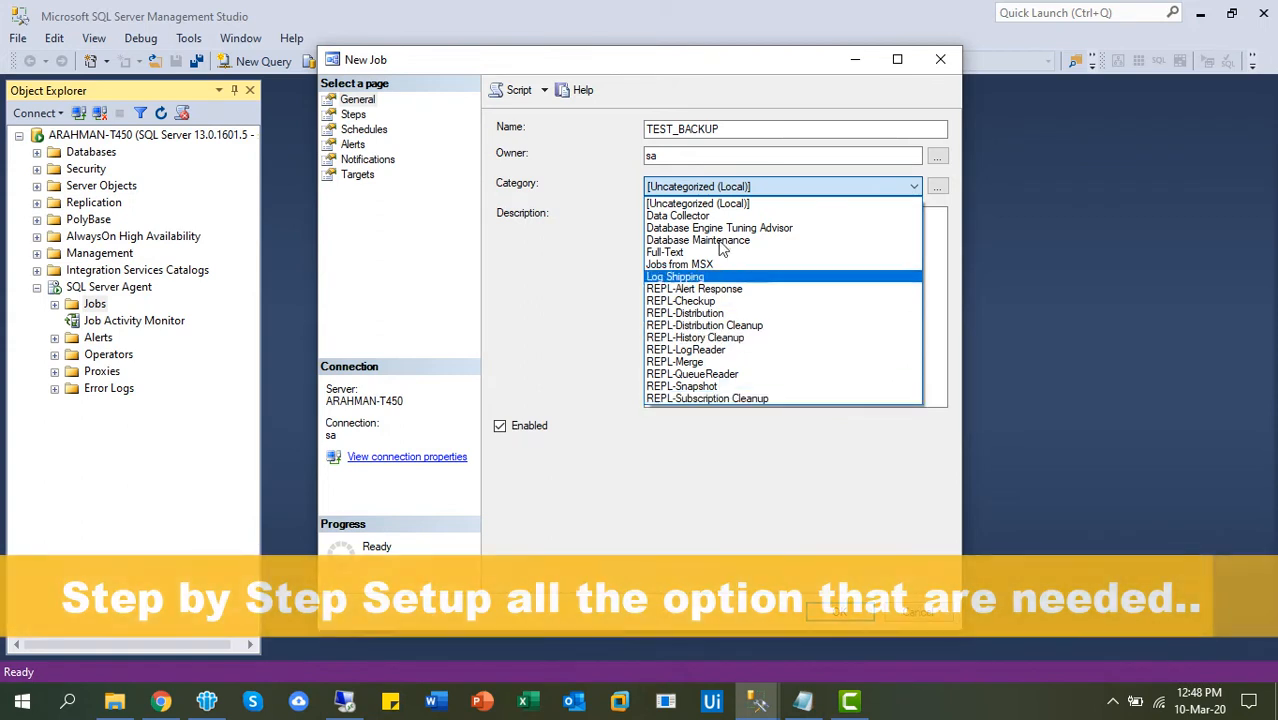
{"action": "left_click", "coordinate": [587, 272]}
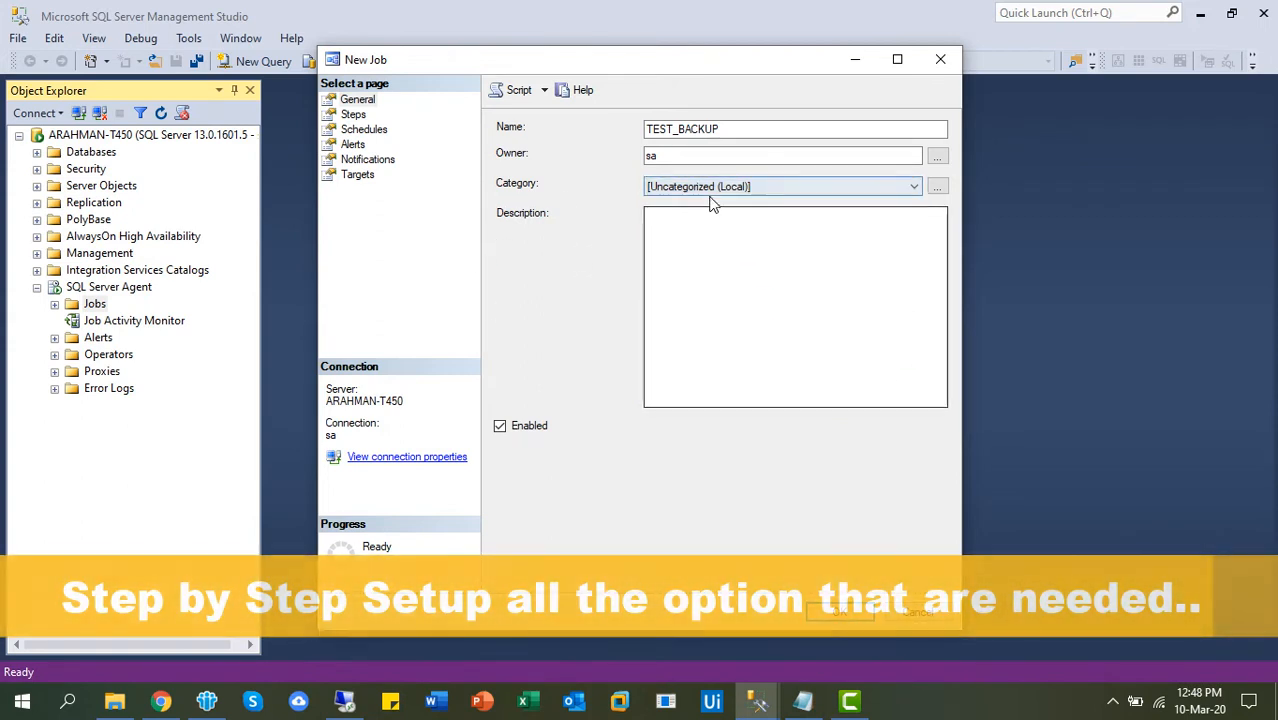
{"action": "left_click", "coordinate": [735, 290]}
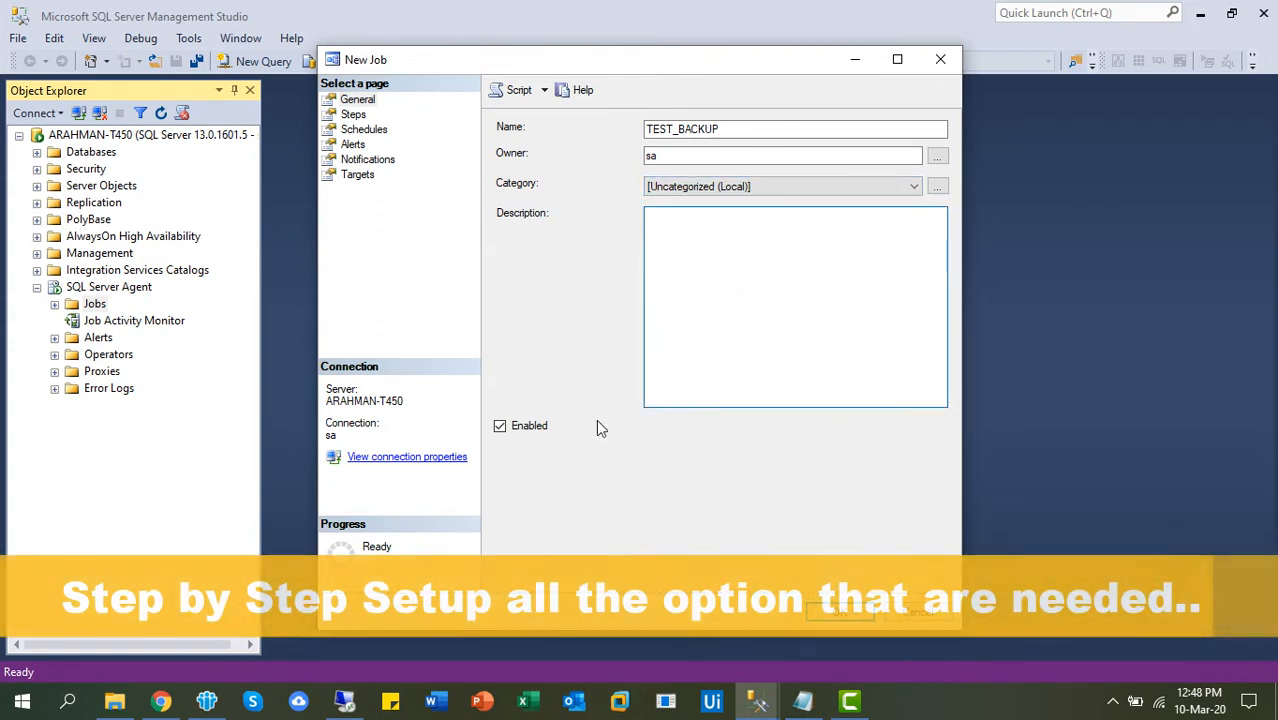
Add a job step named Step_01 of type Transact-SQL script (T-SQL)
{"action": "left_click", "coordinate": [354, 115]}
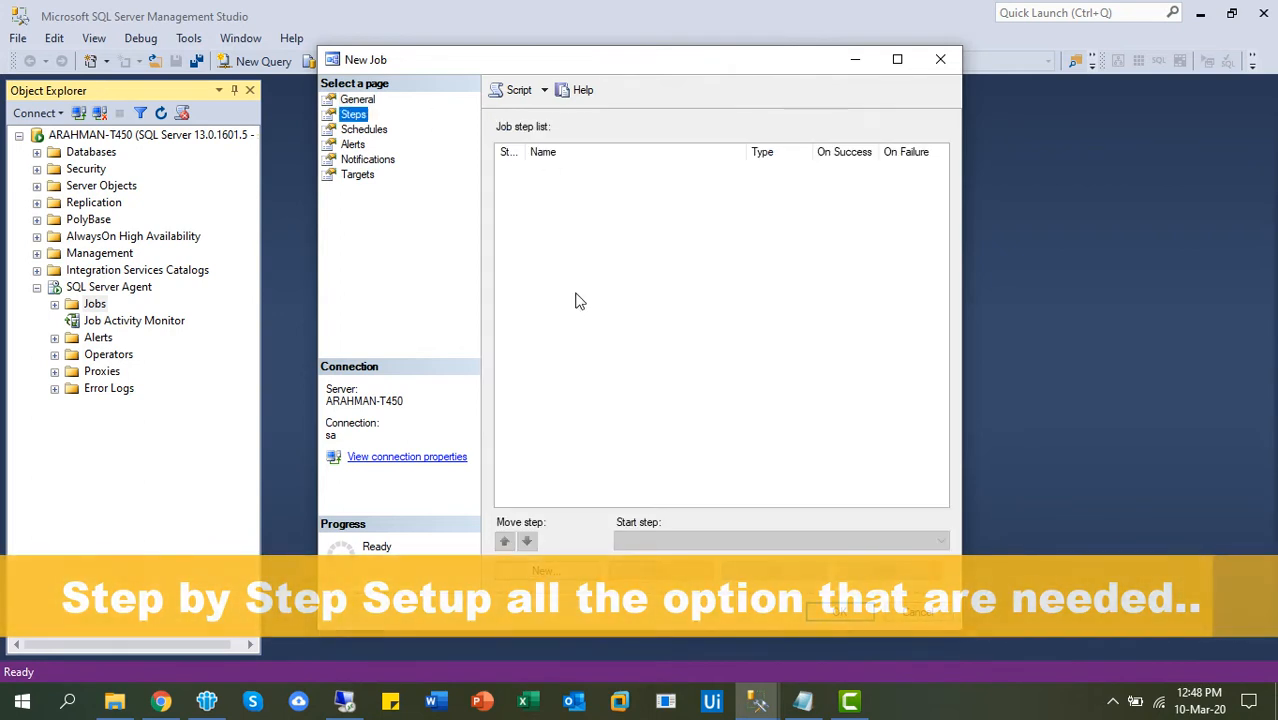
{"action": "left_click", "coordinate": [551, 572]}
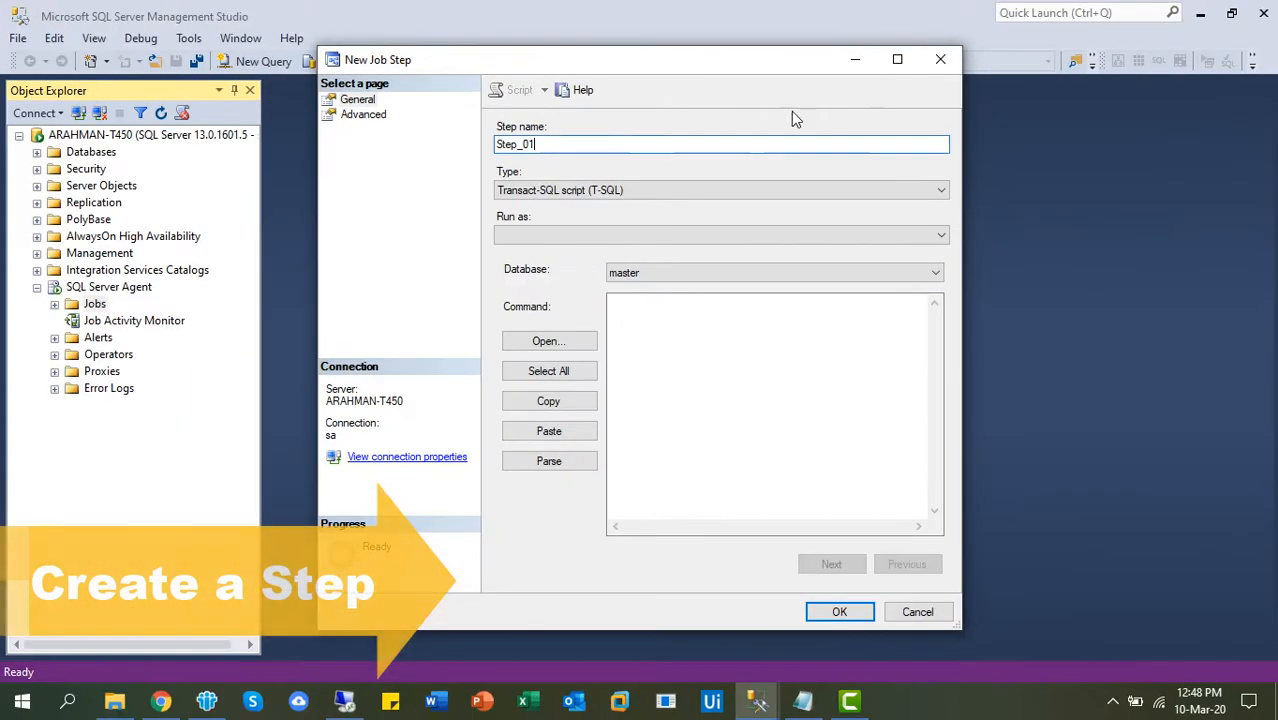
{"action": "left_click", "coordinate": [640, 188]}
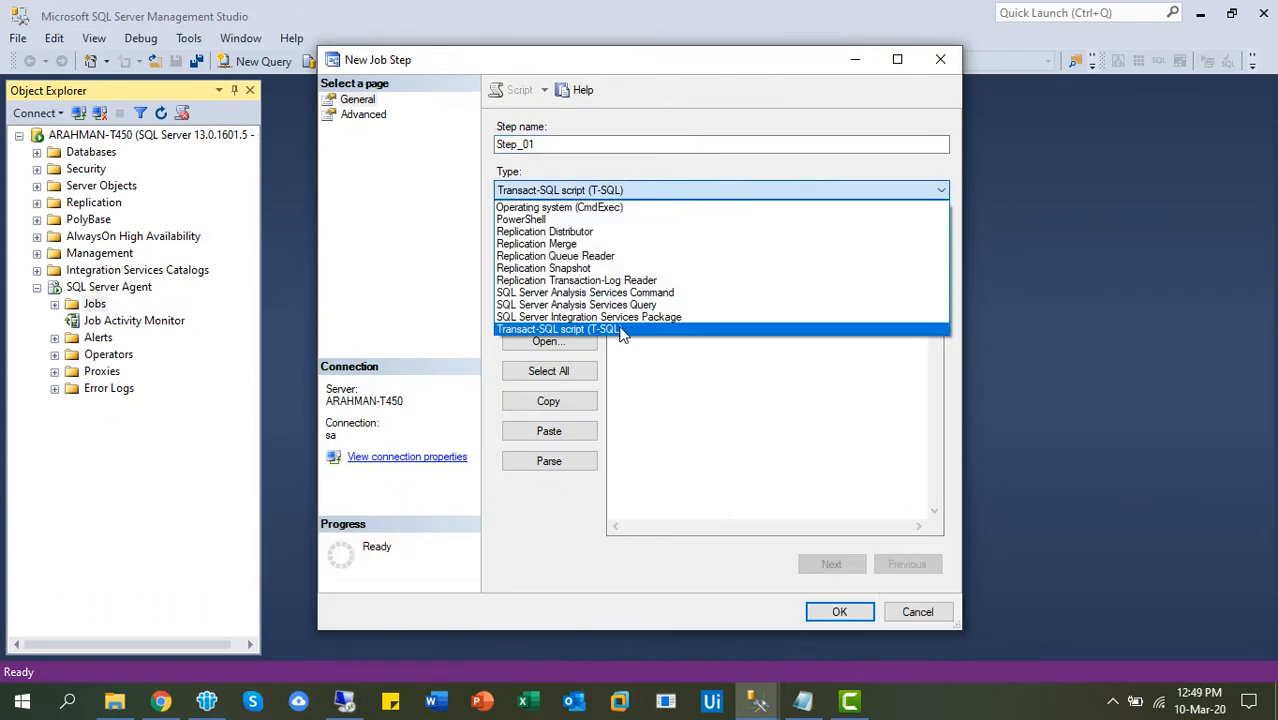
{"action": "left_click", "coordinate": [623, 331]}
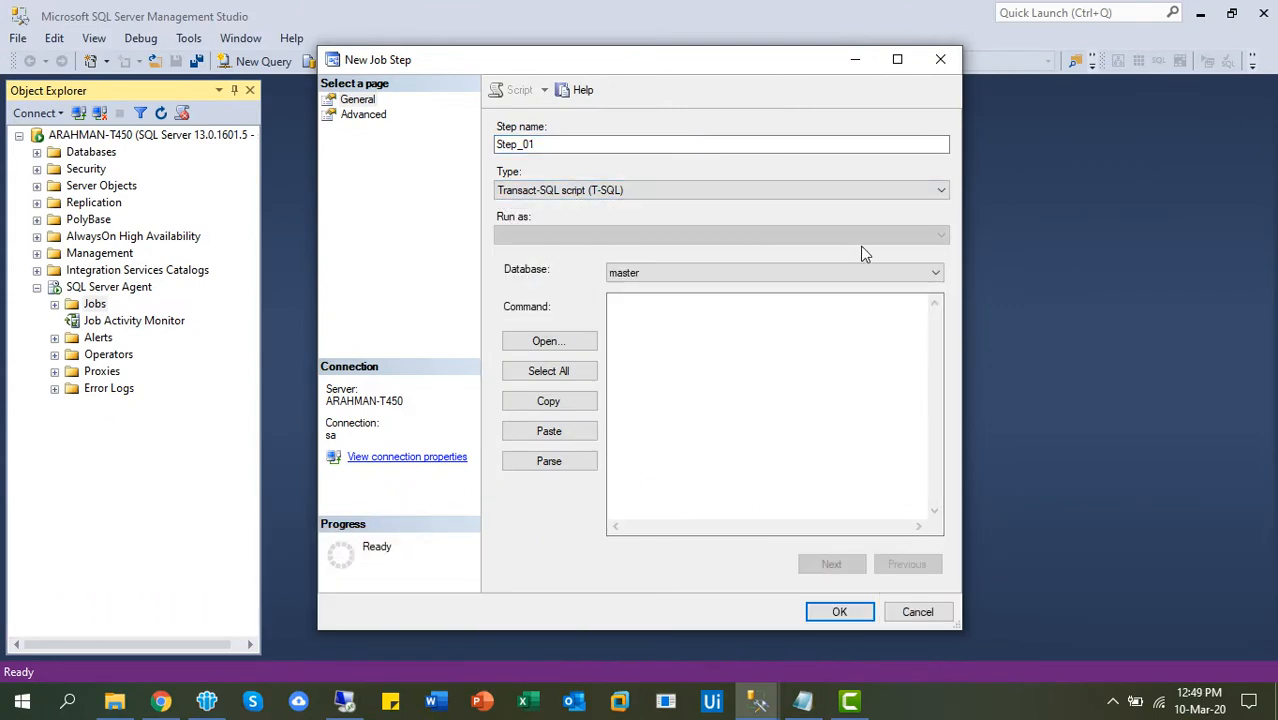
Set the step's database to TCR and enter the script USE TCR; GO BACKUP DATABASE TCR TO DISK = 'C:\SQLServerBackups\MyDatabase.Bak'
{"action": "left_click", "coordinate": [650, 280]}
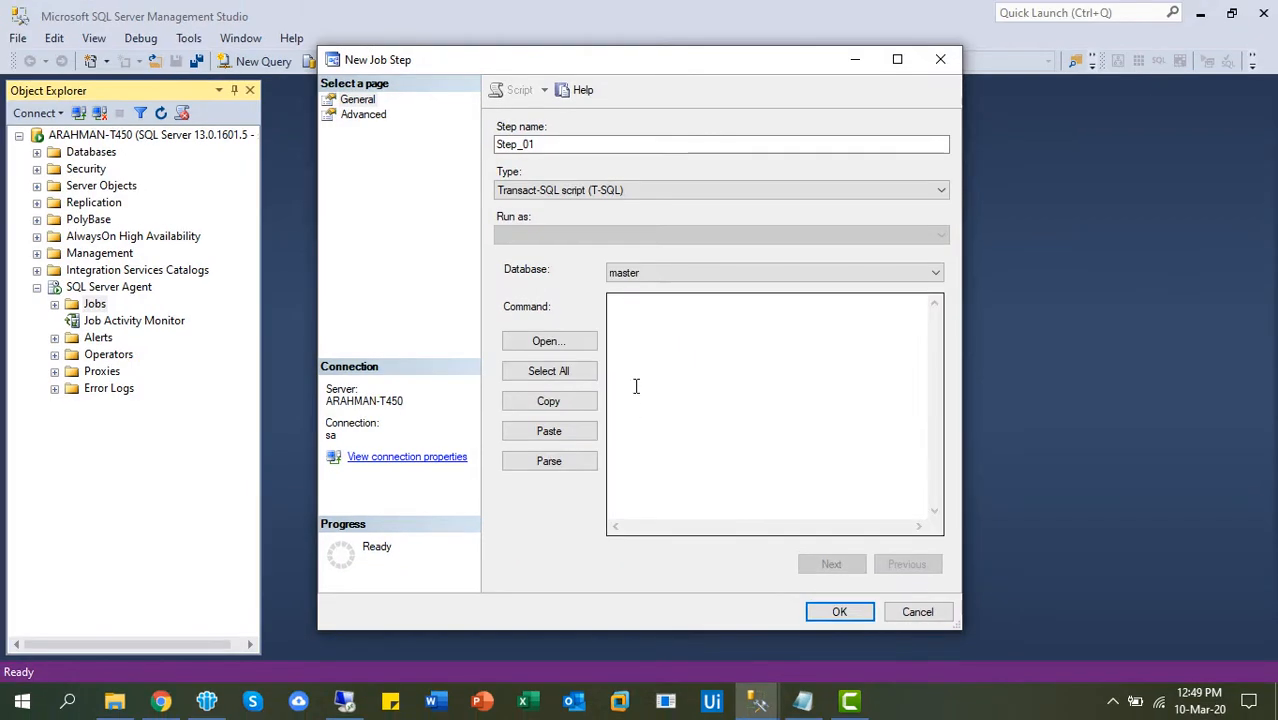
{"action": "left_click", "coordinate": [652, 284]}
{"action": "left_click", "coordinate": [650, 511]}
{"action": "left_click", "coordinate": [642, 310]}
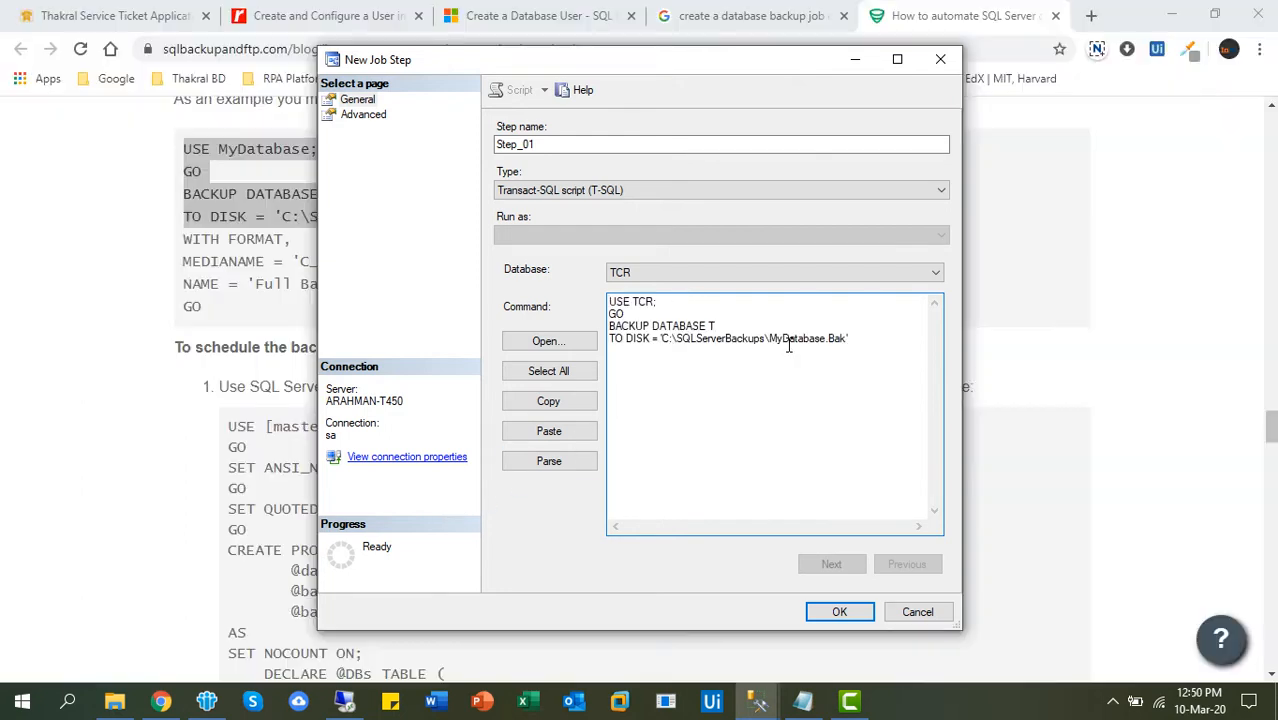
{"action": "type", "text": "CR;"}
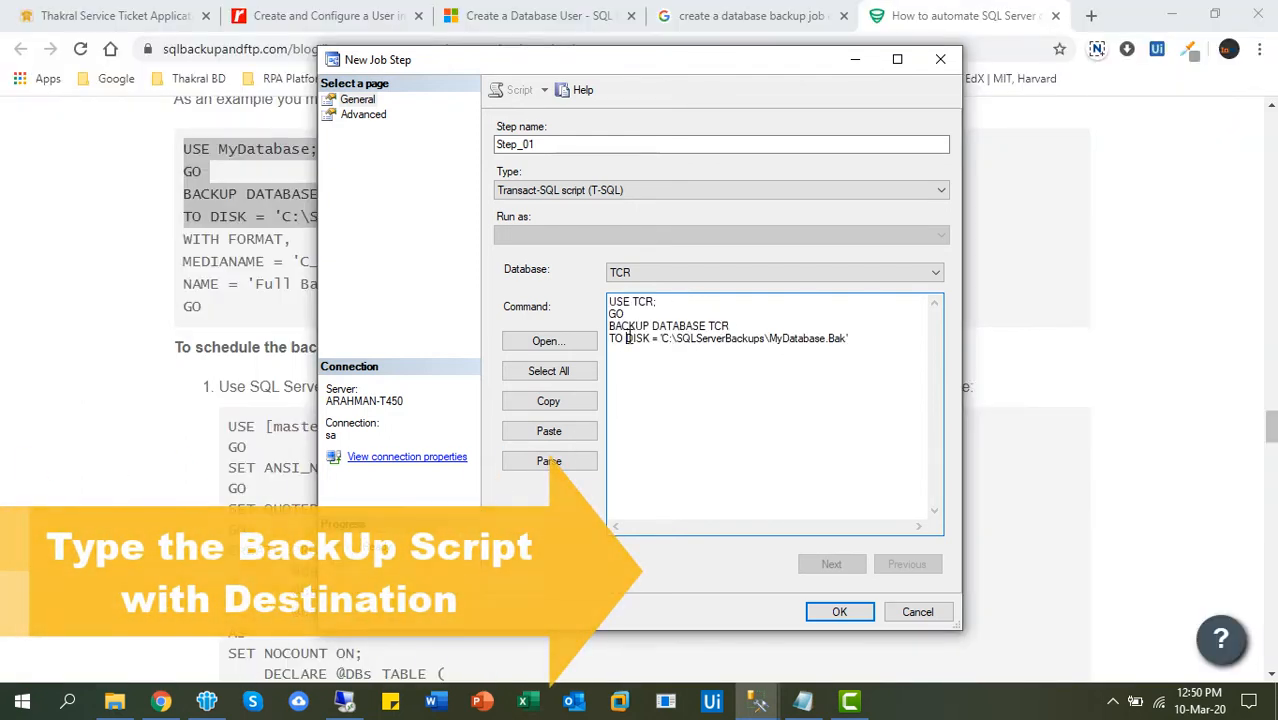
Switch to File Explorer, open the DB_BACKUP folder on drive D: and copy its path
{"action": "left_click", "coordinate": [115, 700]}
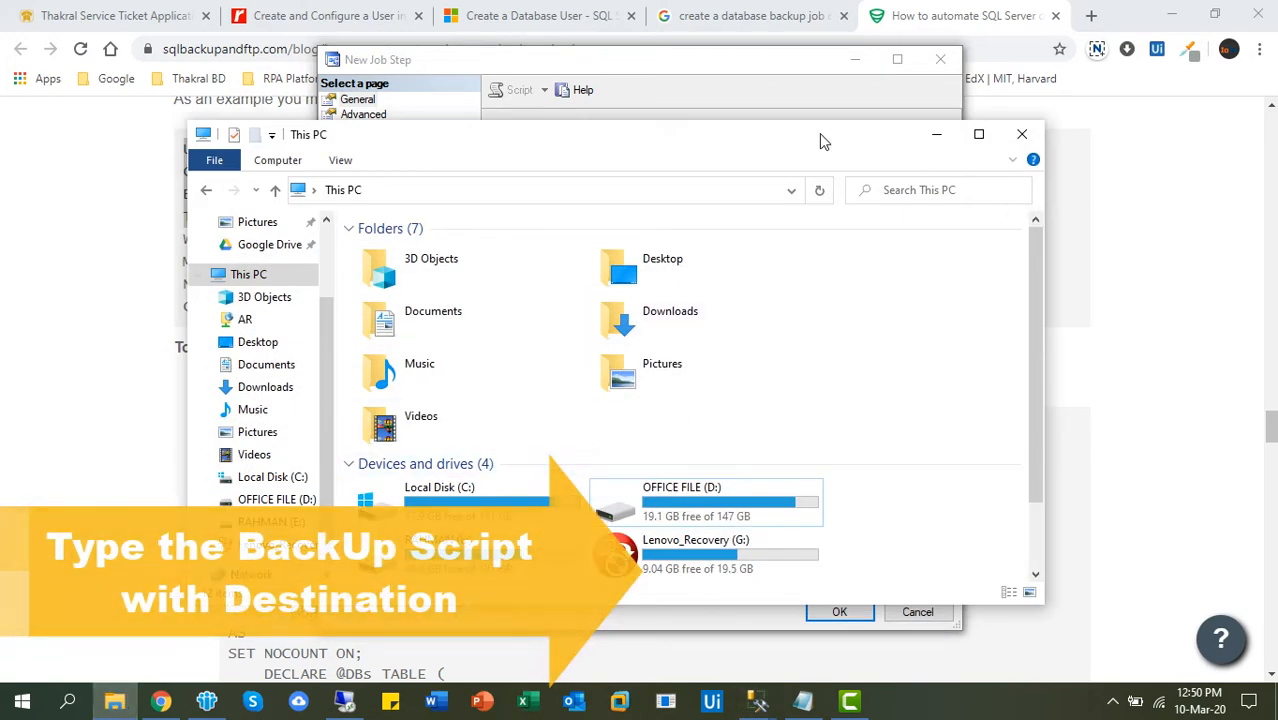
{"action": "left_click_drag", "start_coordinate": [754, 136], "coordinate": [740, 95]}
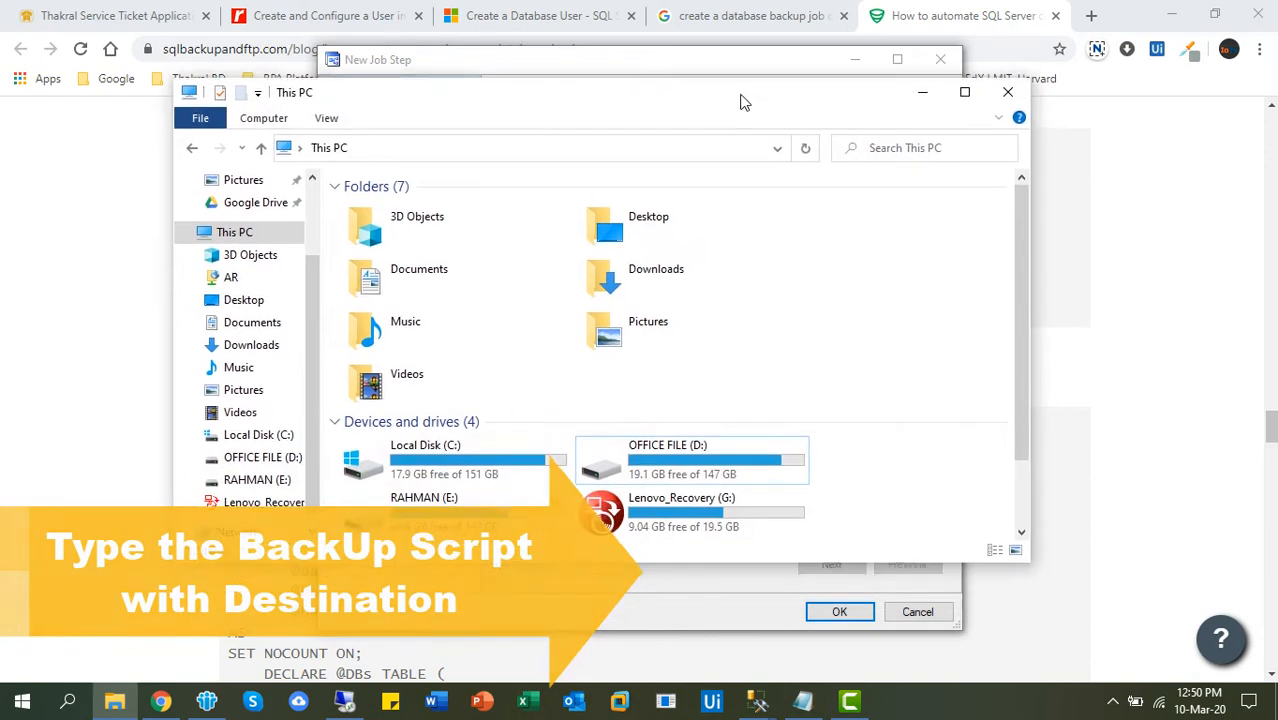
{"action": "double_click", "coordinate": [678, 460]}
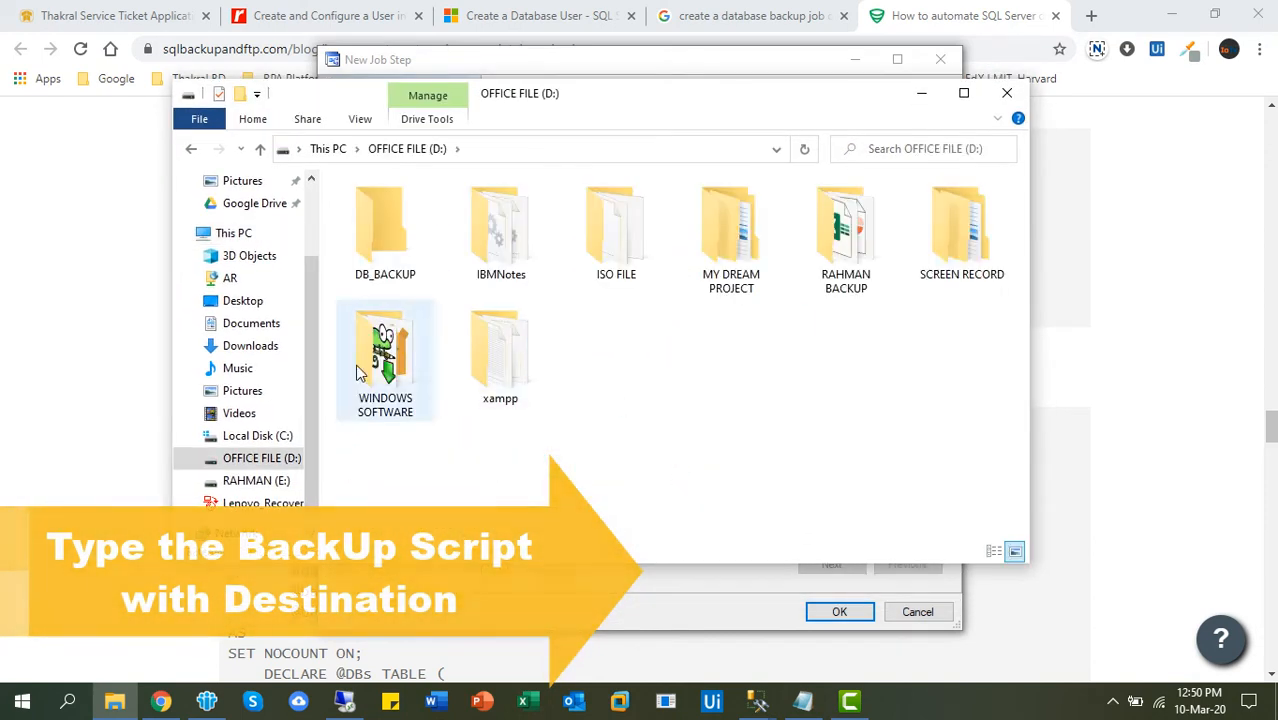
{"action": "left_click", "coordinate": [391, 236]}
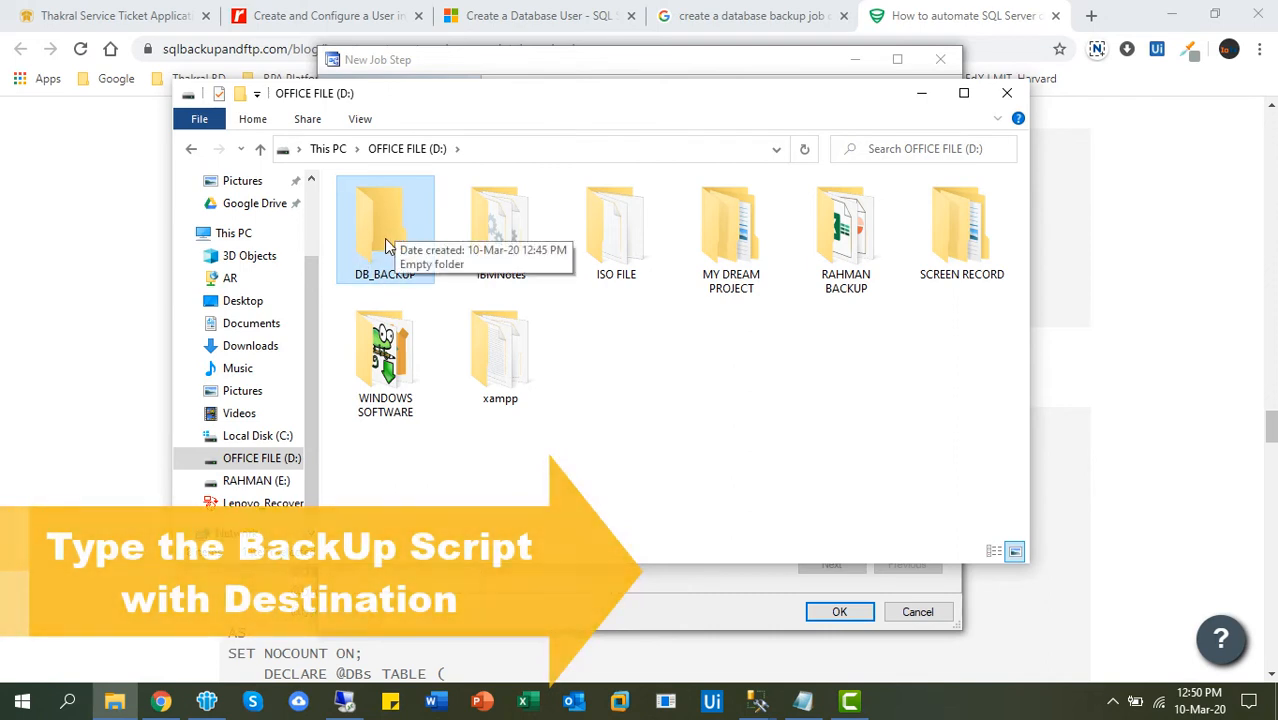
{"action": "double_click", "coordinate": [384, 240]}
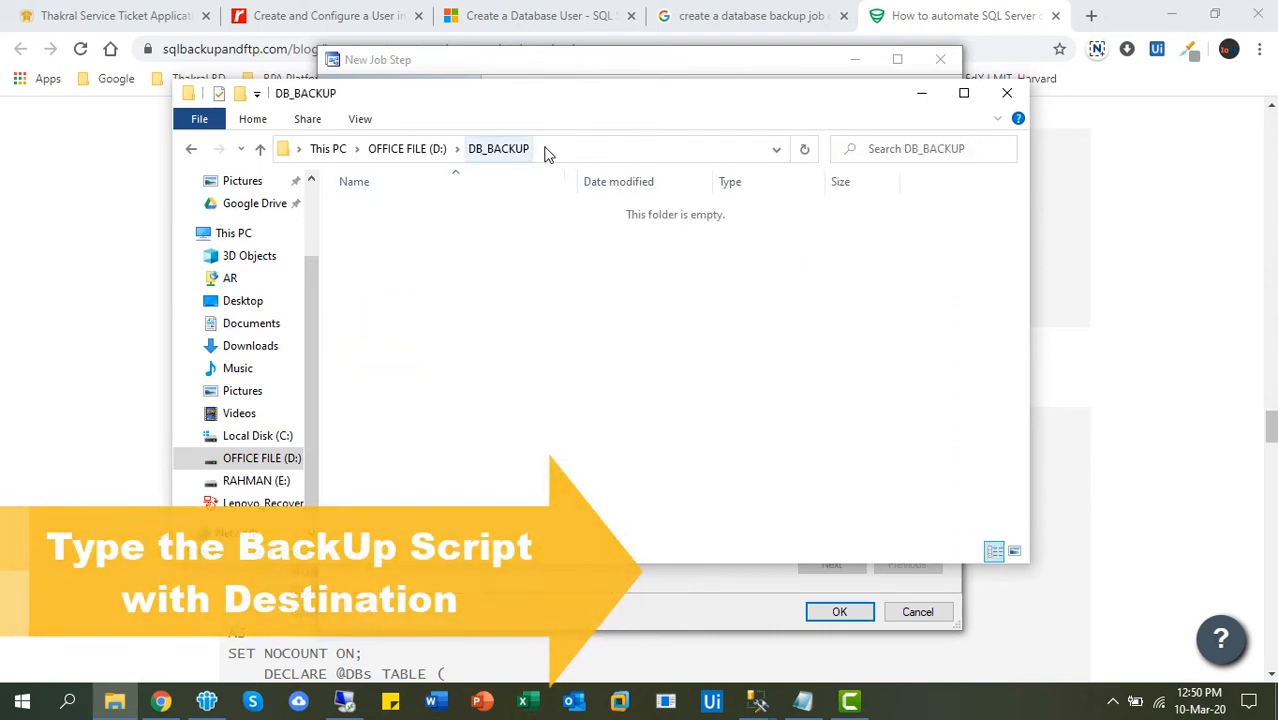
{"action": "left_click", "coordinate": [562, 149]}
{"action": "left_click", "coordinate": [497, 149]}
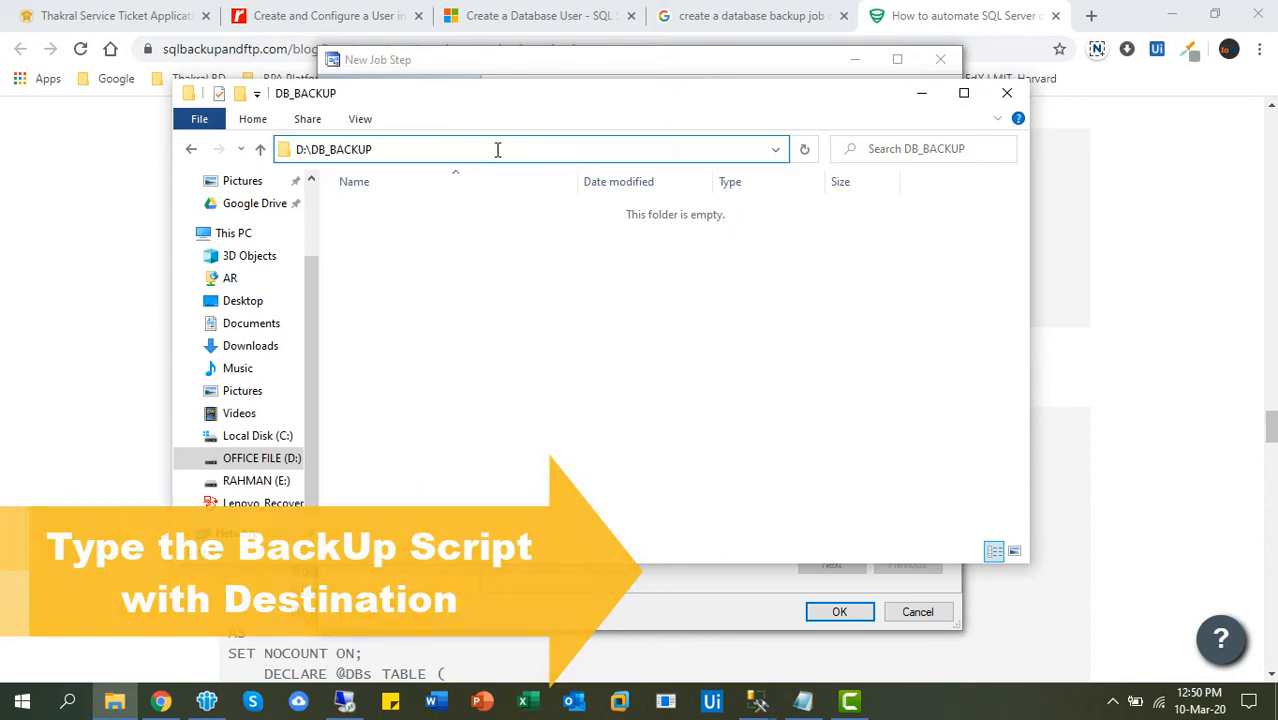
{"action": "left_click_drag", "start_coordinate": [450, 149], "coordinate": [293, 149]}
{"action": "key", "text": "ctrl+c"}
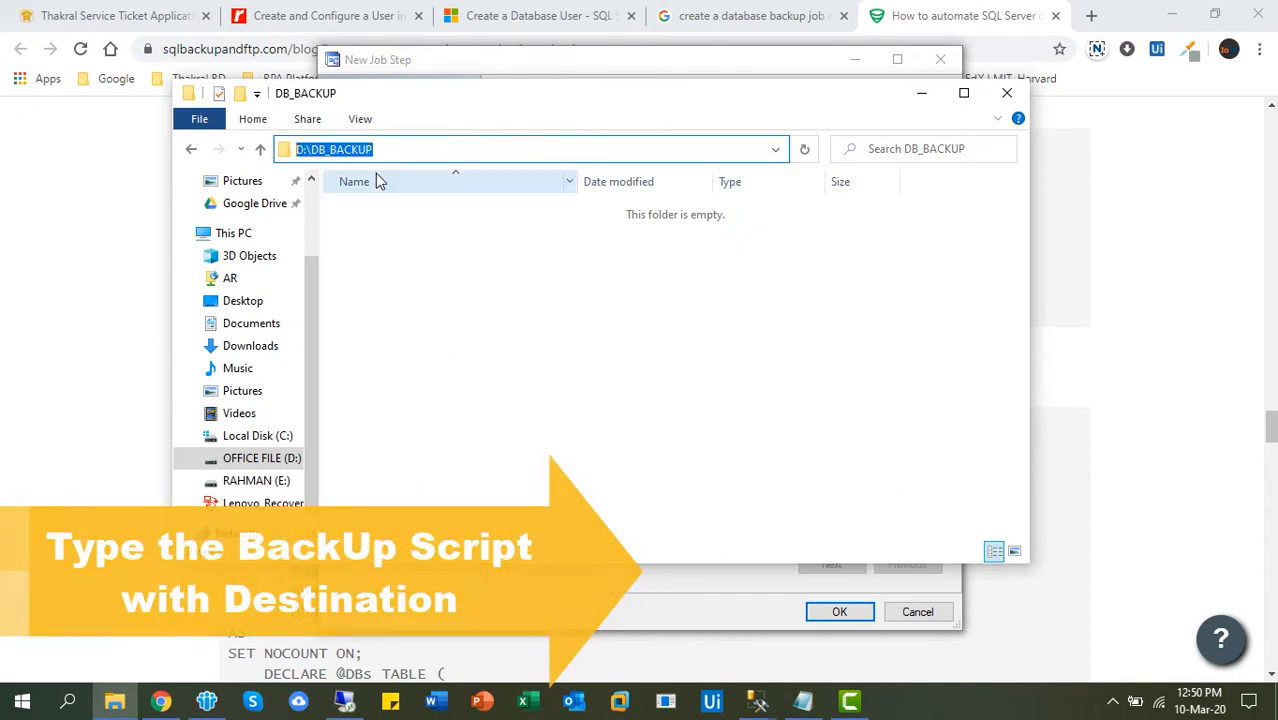
Return to the job step and replace the folder in the script's backup destination with D:\DB_BACKUP
{"action": "left_click", "coordinate": [921, 96]}
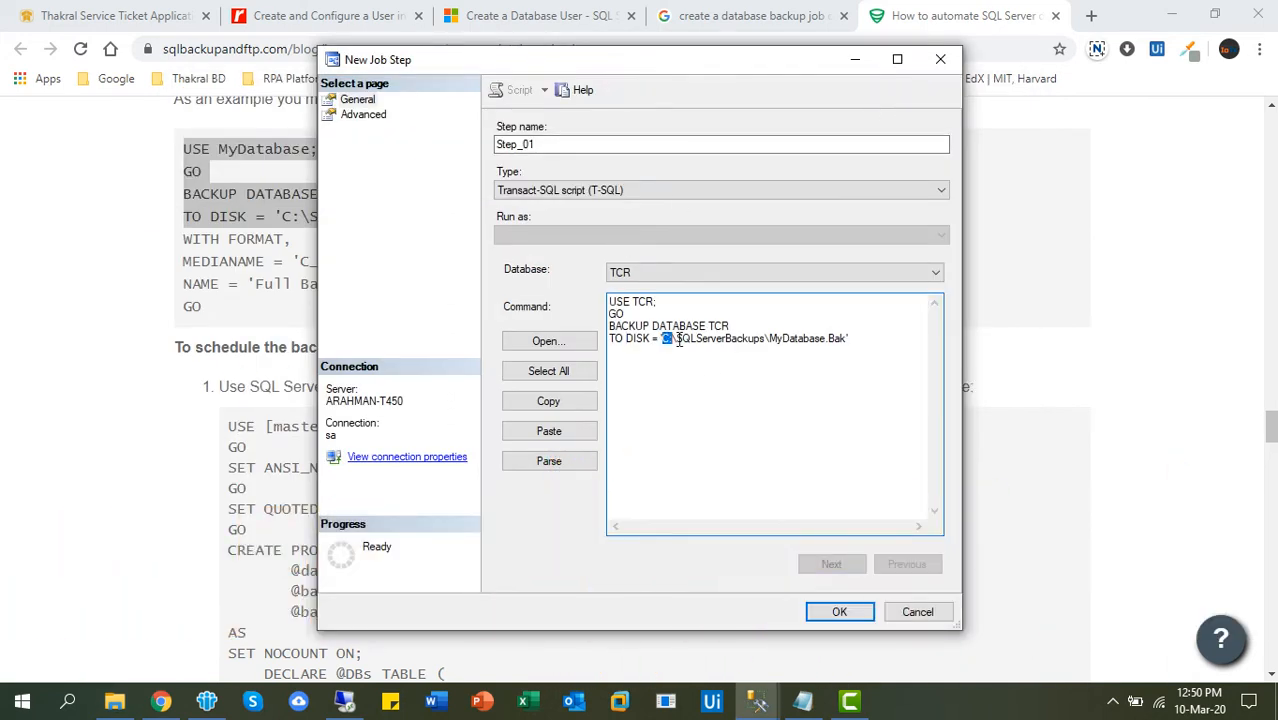
{"action": "left_click_drag", "start_coordinate": [678, 340], "coordinate": [769, 340]}
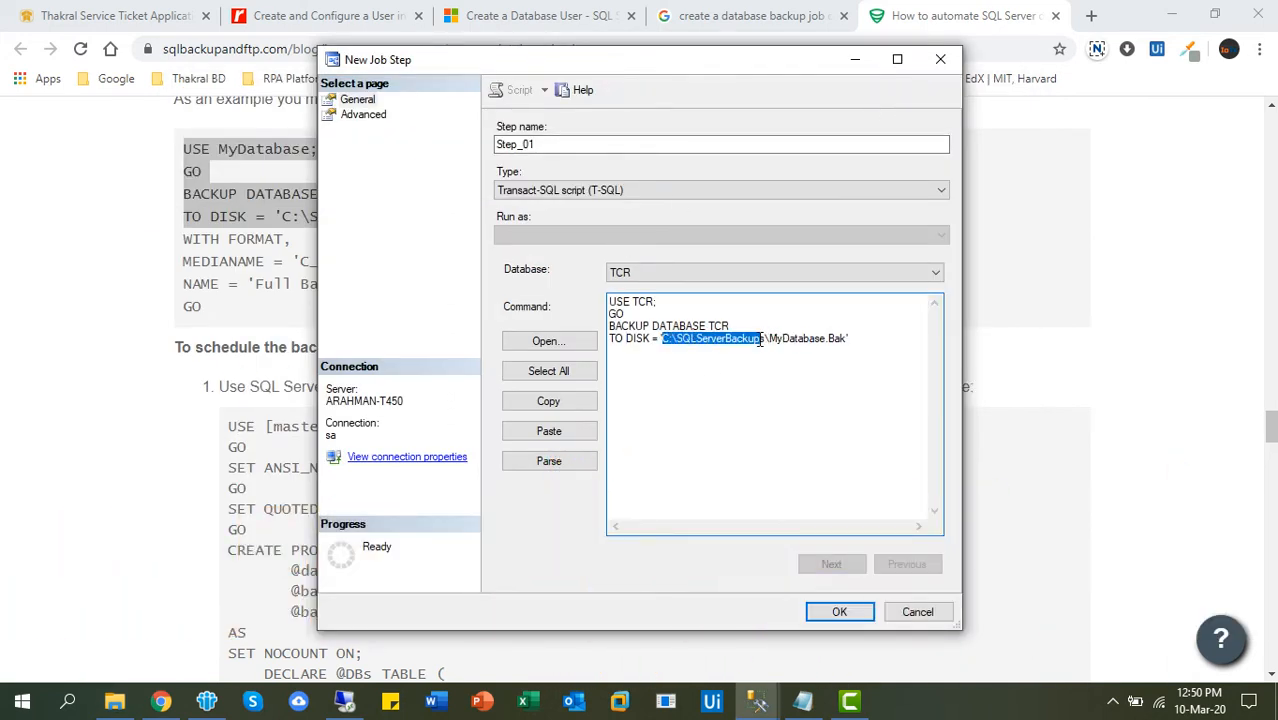
{"action": "key", "text": "ctrl+v"}
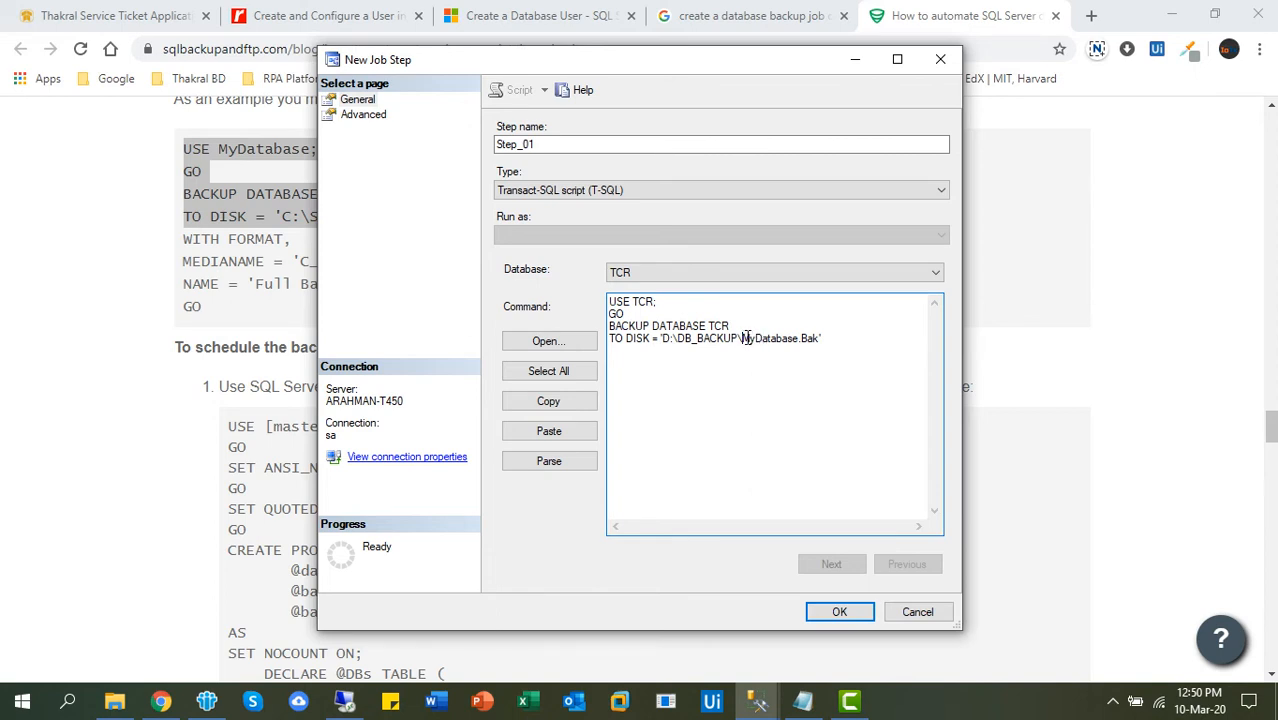
{"action": "left_click_drag", "start_coordinate": [745, 338], "coordinate": [784, 337]}
{"action": "type", "text": "Filename"}
{"action": "key", "text": "ctrl+z"}
{"action": "left_click", "coordinate": [829, 337]}
Set the step's success action to Quit the job reporting success and its failure action to Quit the job reporting failure
{"action": "left_click", "coordinate": [368, 116]}
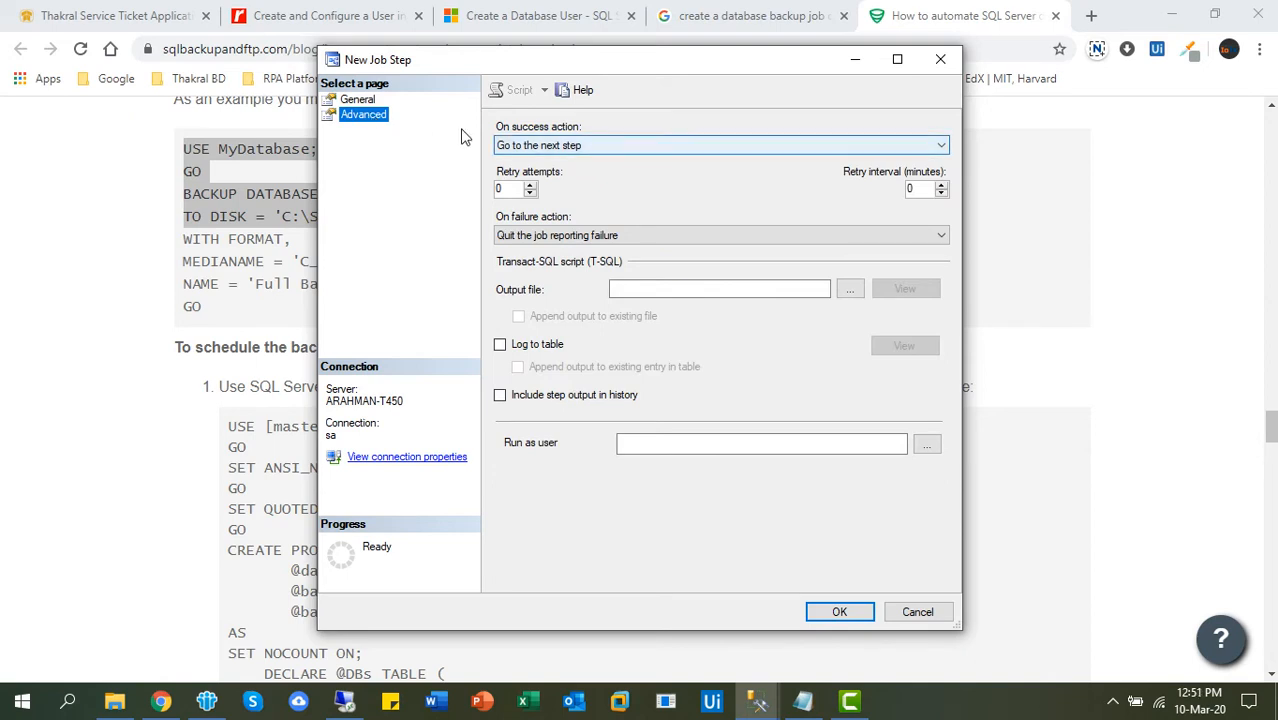
{"action": "left_click", "coordinate": [545, 146]}
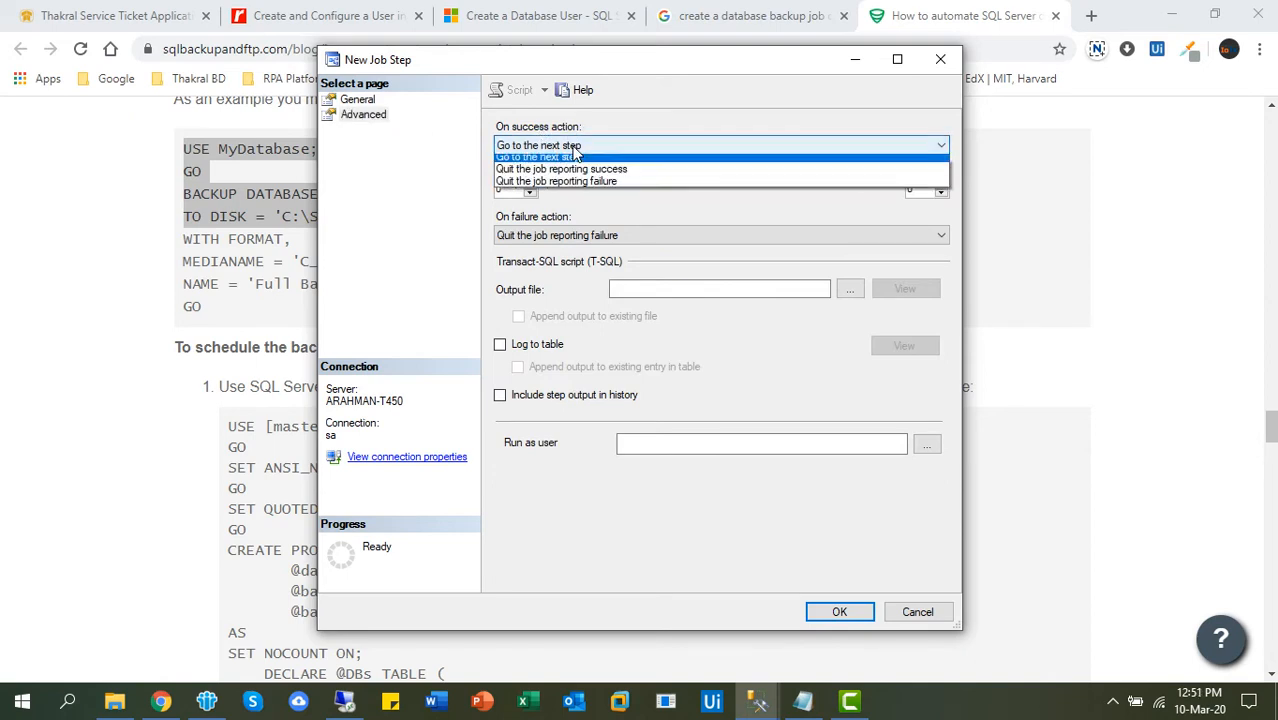
{"action": "left_click", "coordinate": [631, 176]}
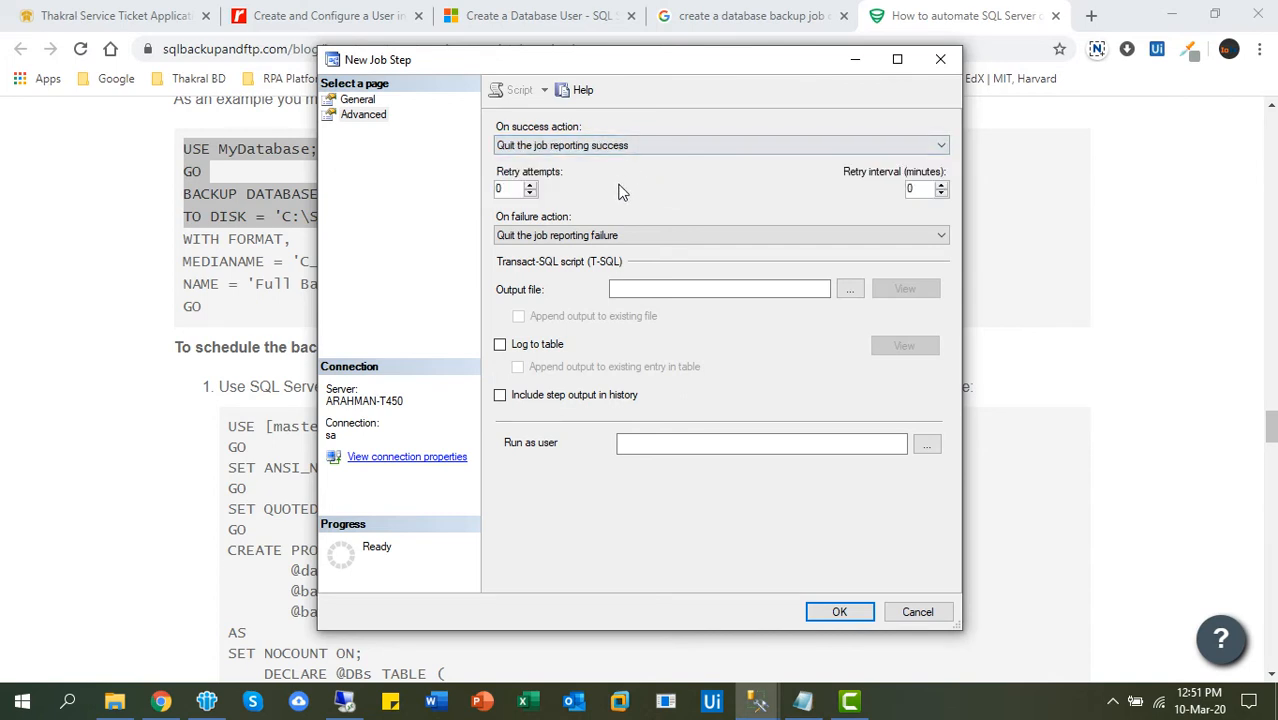
{"action": "left_click", "coordinate": [580, 237]}
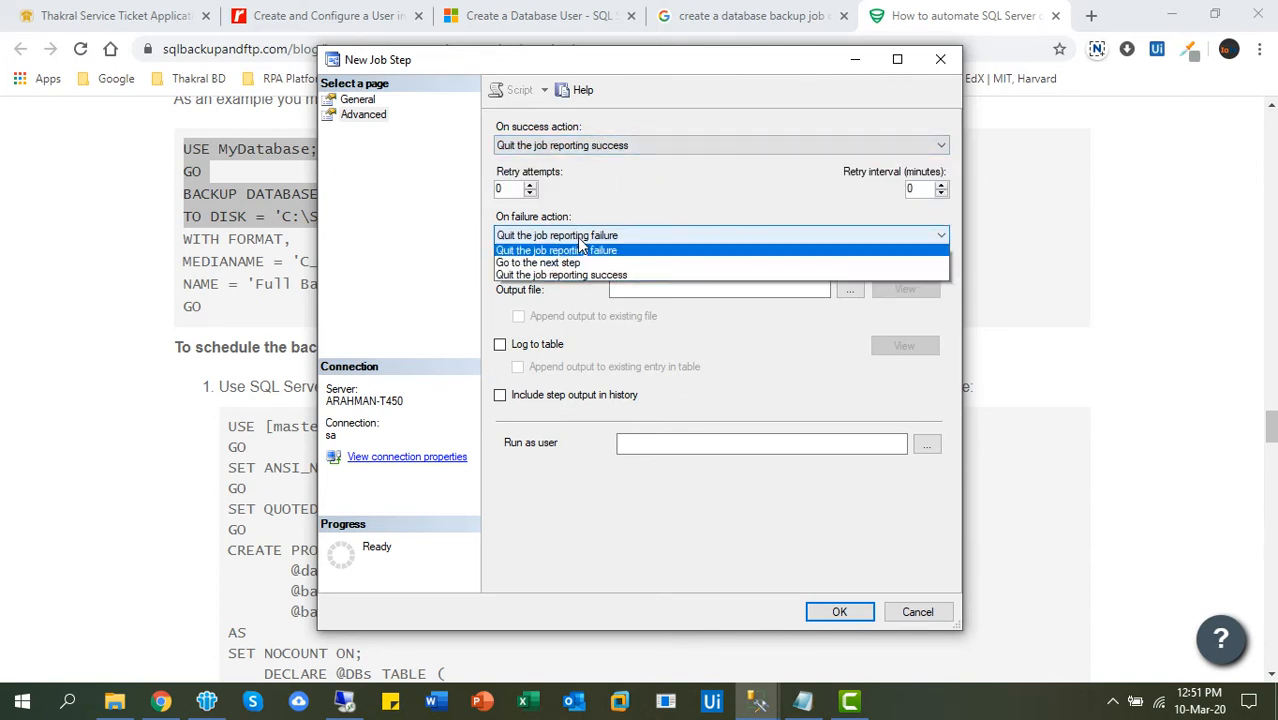
{"action": "left_click", "coordinate": [580, 250]}
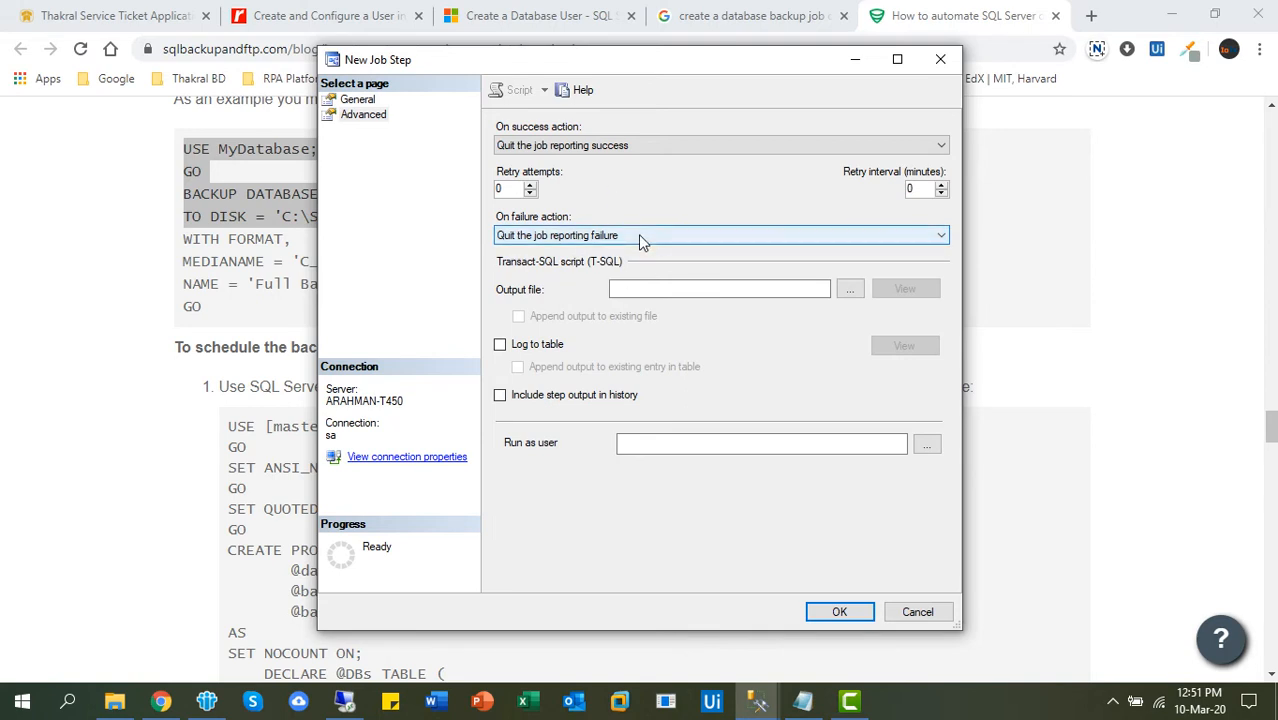
Set the job step's retry attempts to 2 and save the step to the job
{"action": "left_click", "coordinate": [849, 292]}
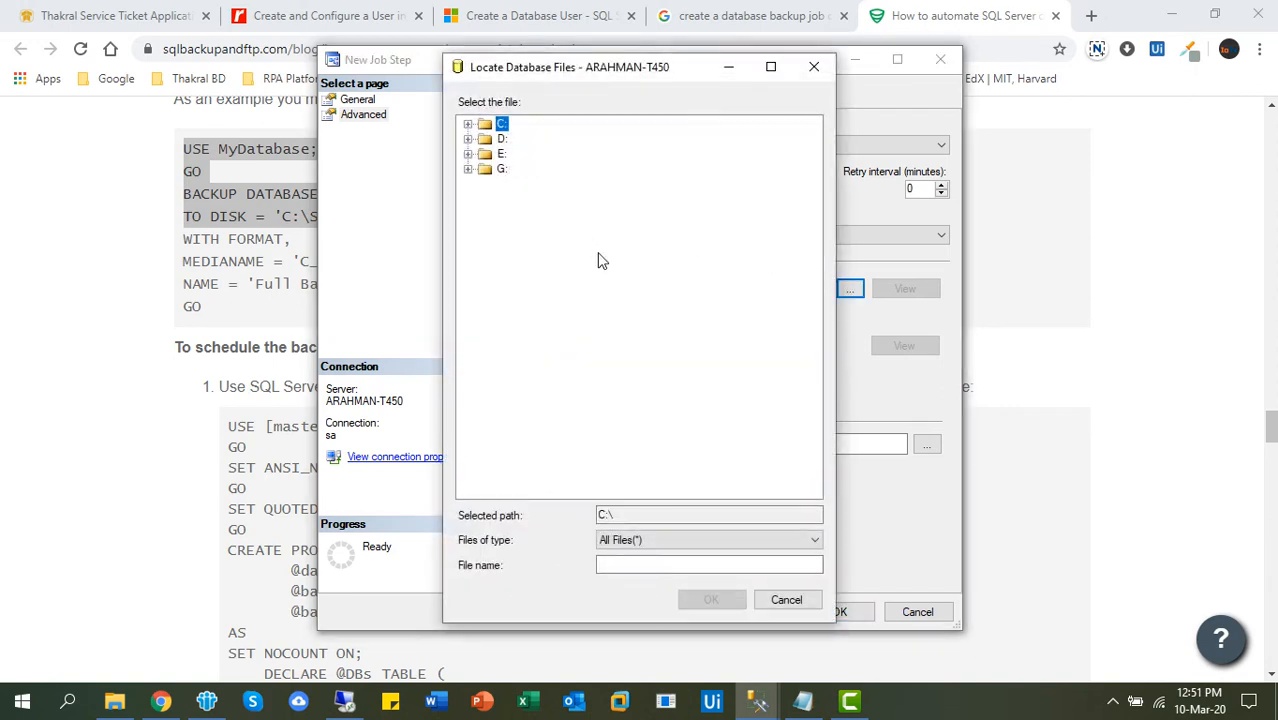
{"action": "left_click", "coordinate": [814, 67]}
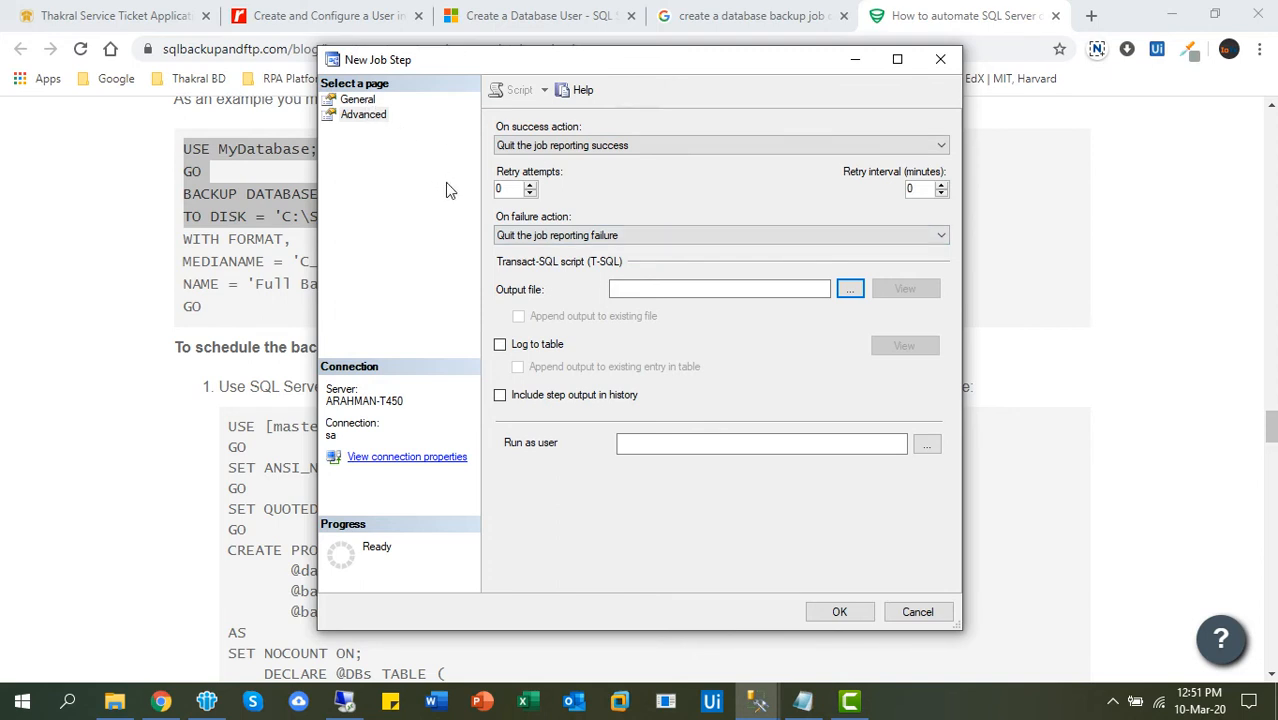
{"action": "left_click", "coordinate": [530, 185]}
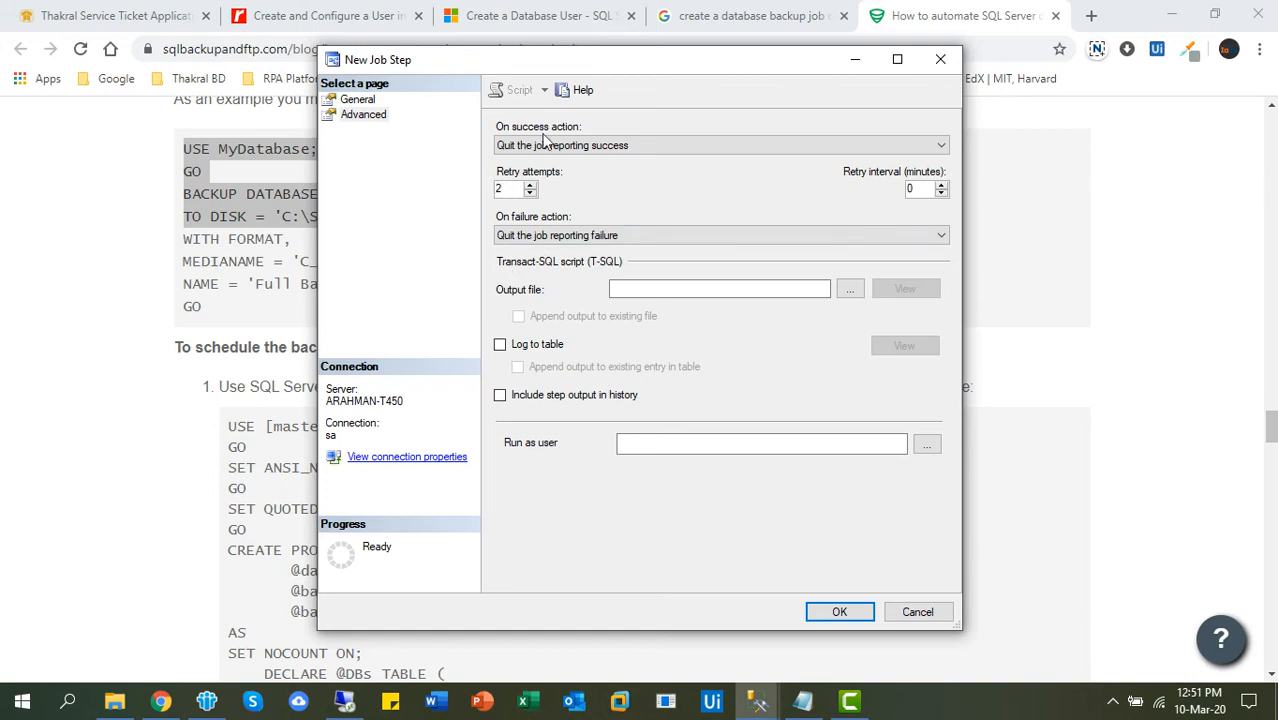
{"action": "left_click", "coordinate": [369, 103]}
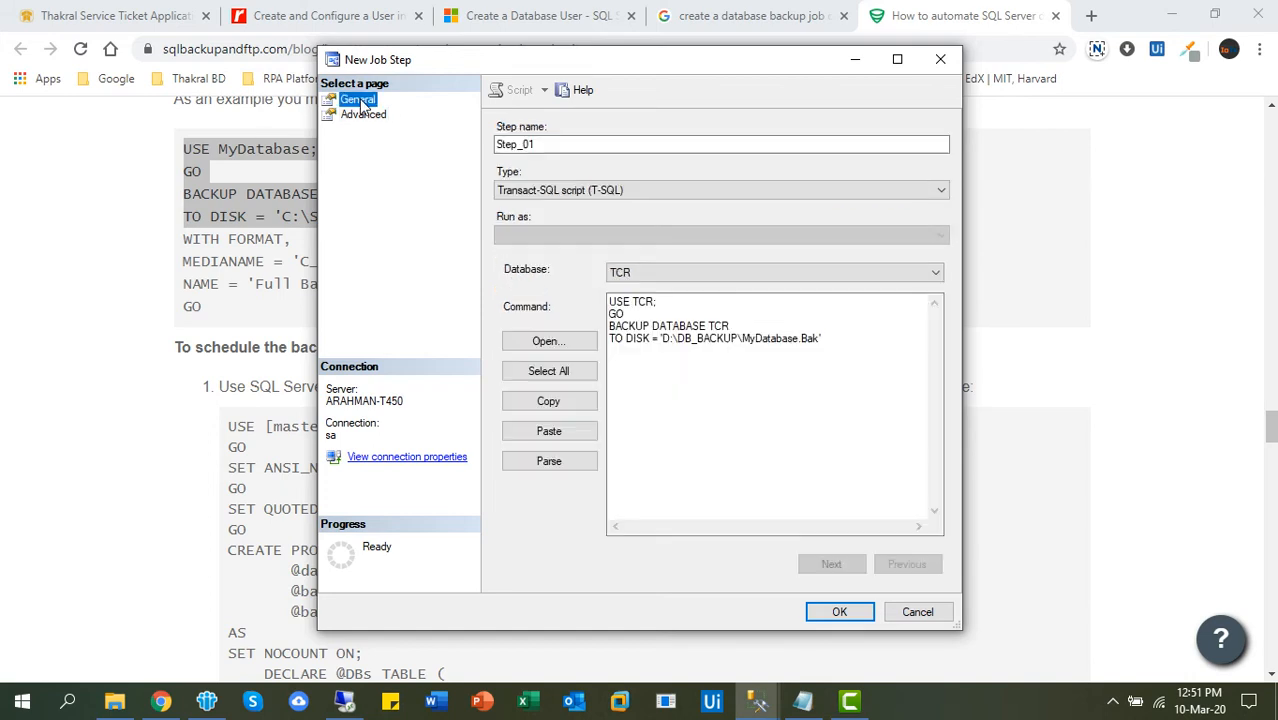
{"action": "left_click", "coordinate": [840, 613]}
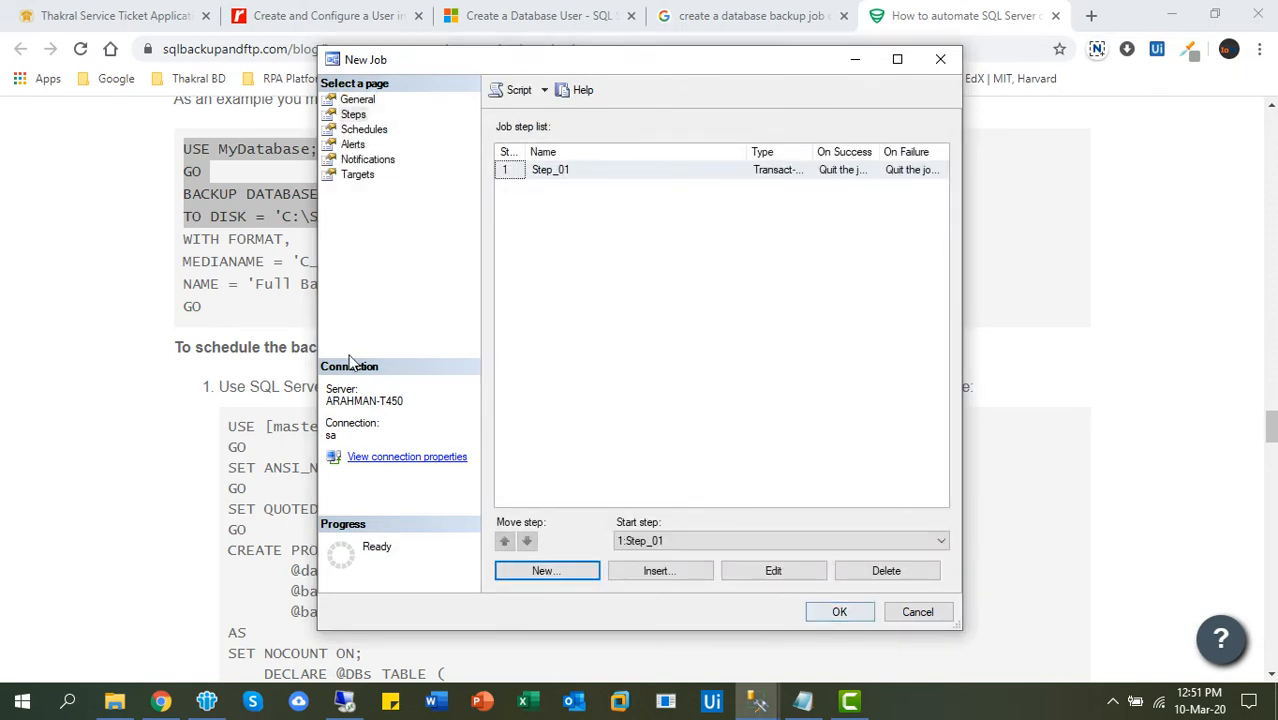
{"action": "left_click", "coordinate": [598, 168]}
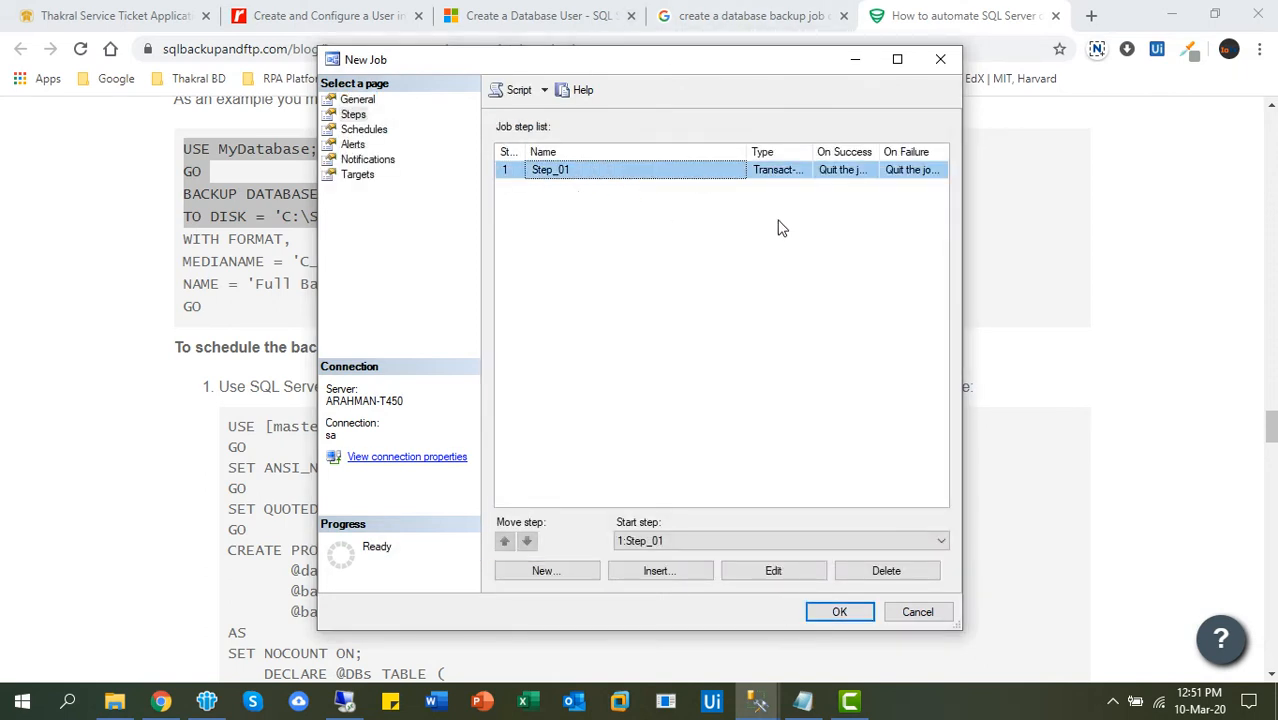
Create a new schedule for the job named Schedule_DB with the Recurring schedule type
{"action": "left_click", "coordinate": [368, 131]}
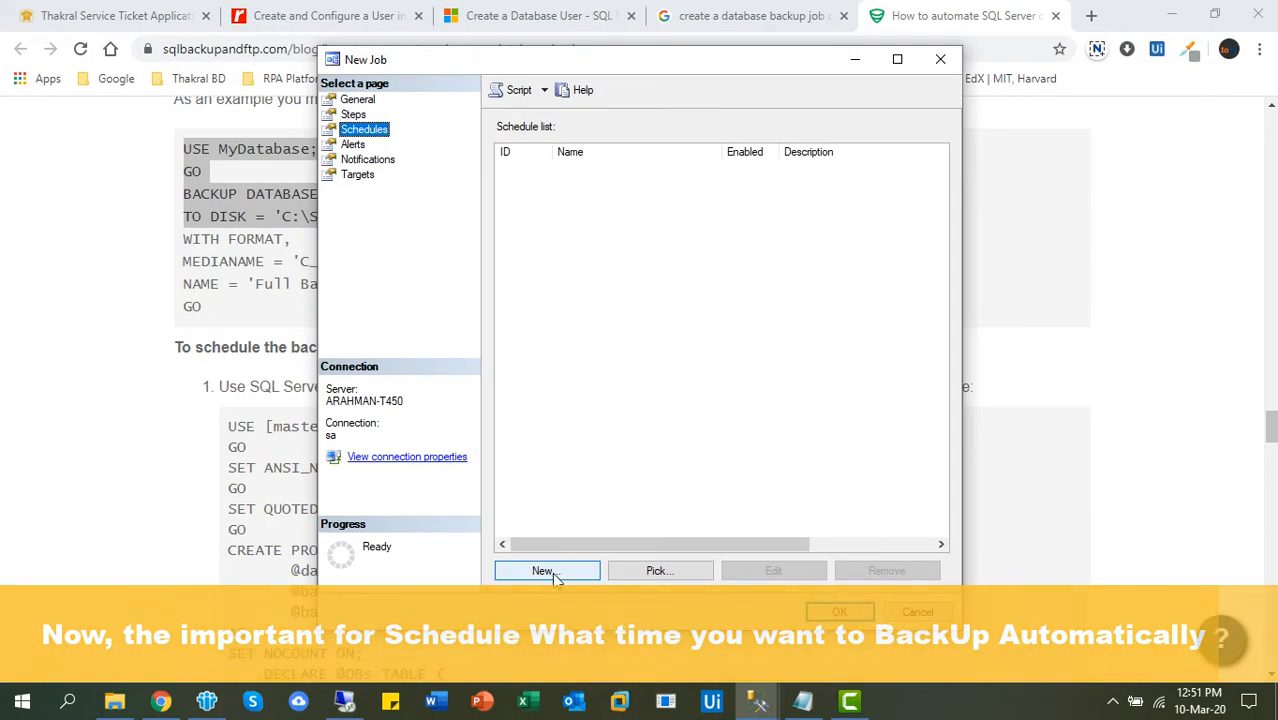
{"action": "left_click", "coordinate": [552, 572]}
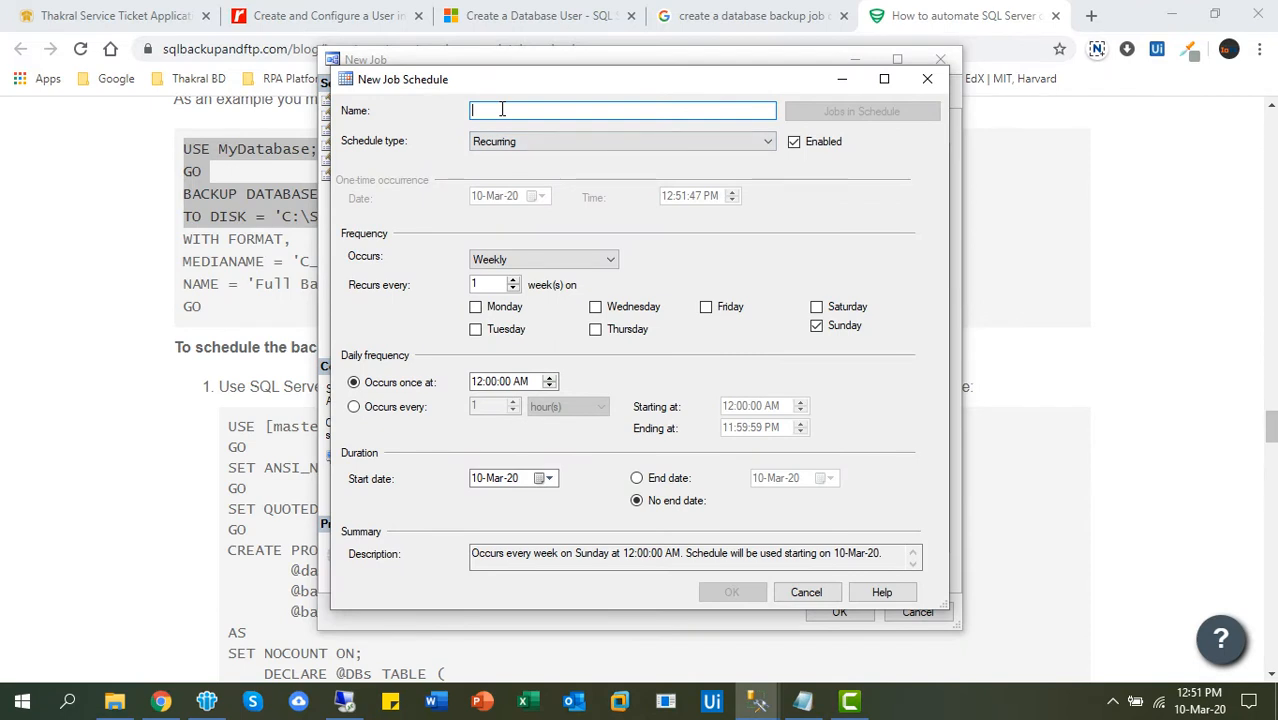
{"action": "type", "text": "Schedule_DB"}
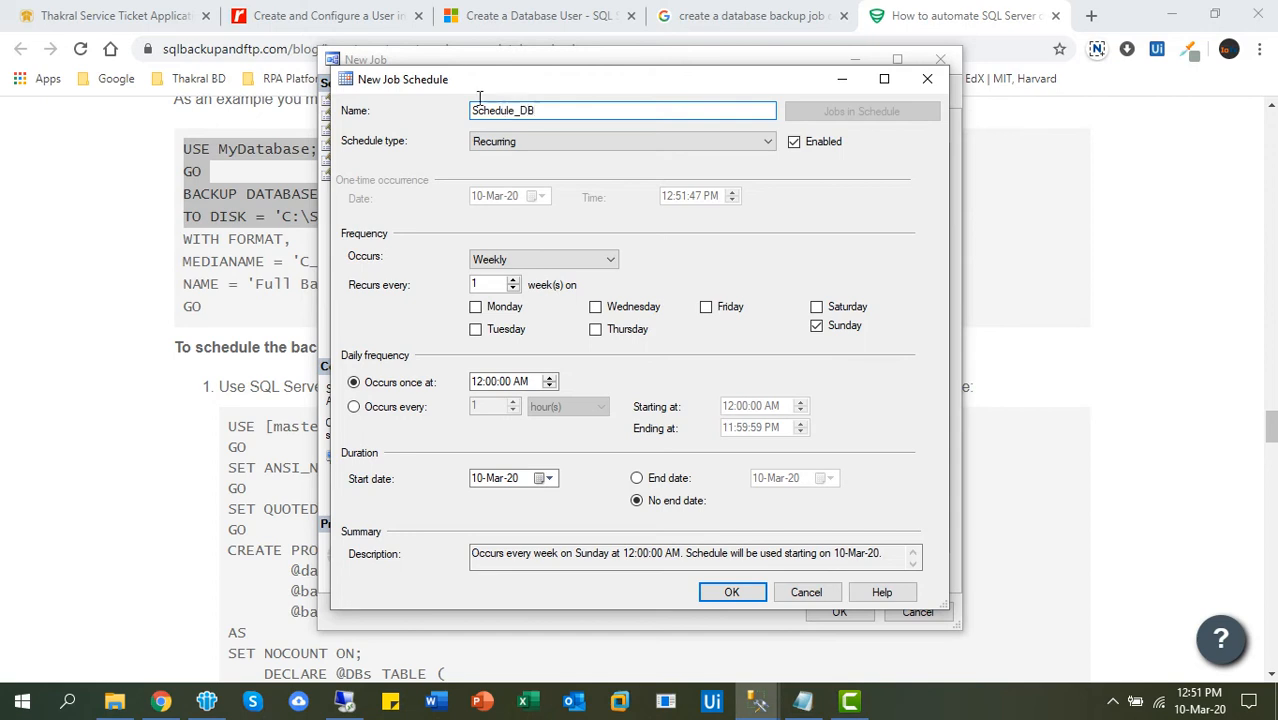
{"action": "left_click", "coordinate": [546, 147]}
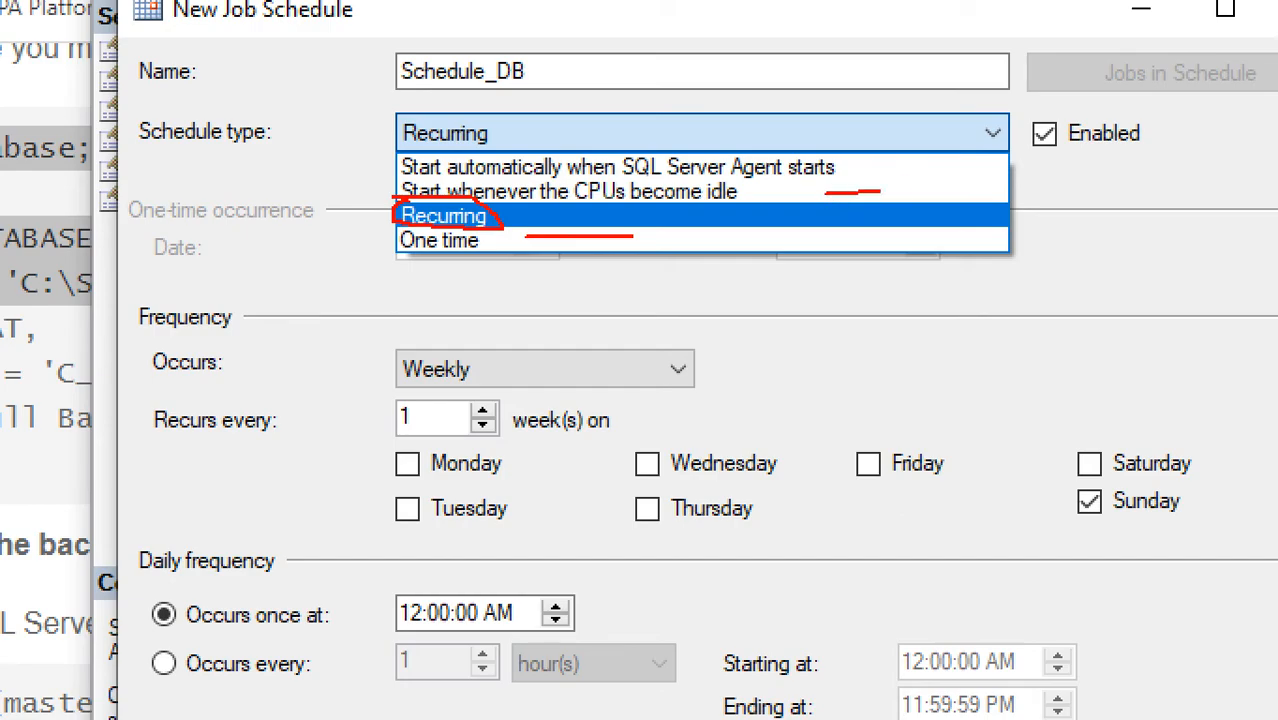
{"action": "left_click_drag", "start_coordinate": [882, 163], "coordinate": [968, 161]}
{"action": "key", "text": "Escape"}
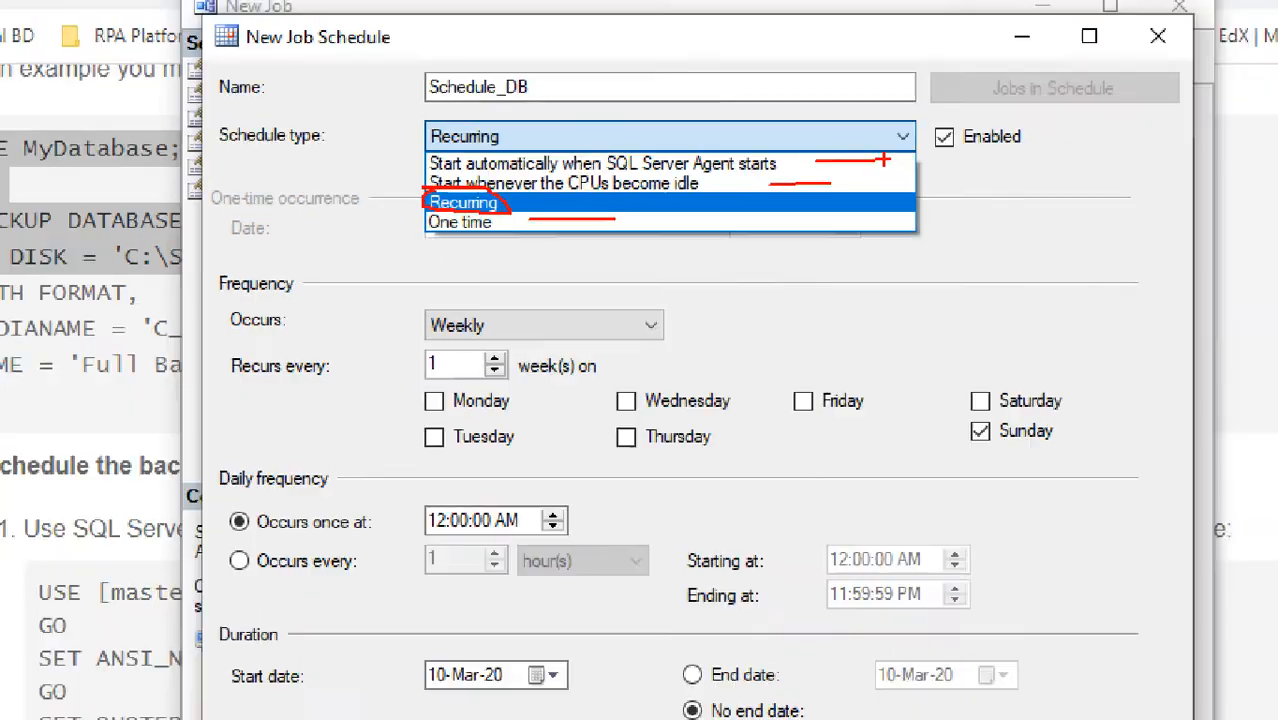
{"action": "left_click", "coordinate": [500, 146]}
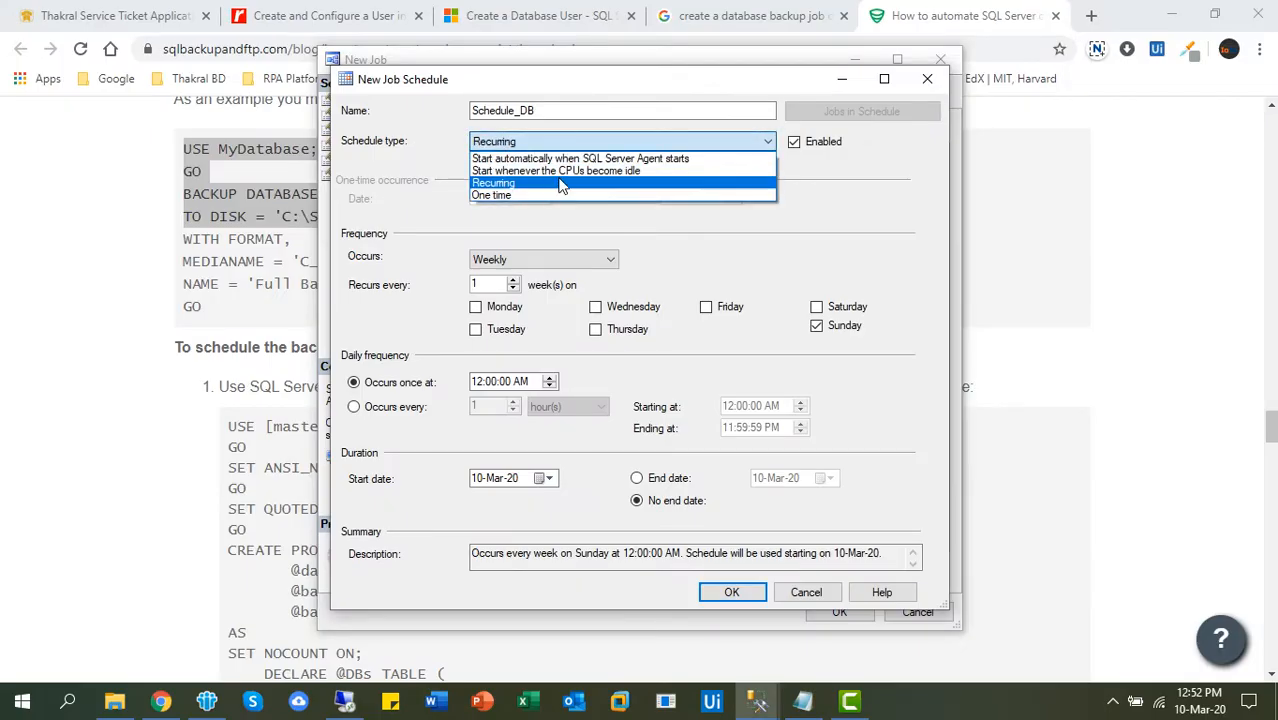
{"action": "left_click", "coordinate": [523, 184]}
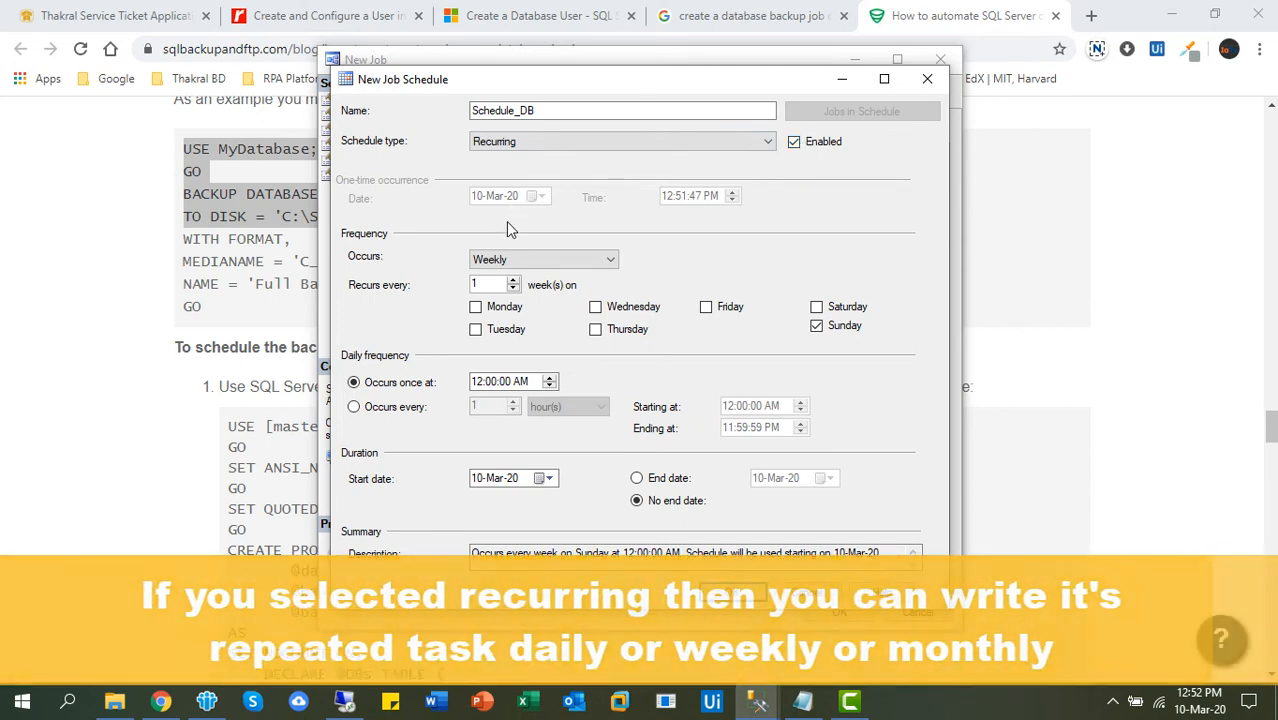
Set the schedule to occur daily, once at 4:00:00 AM
{"action": "left_click", "coordinate": [514, 262]}
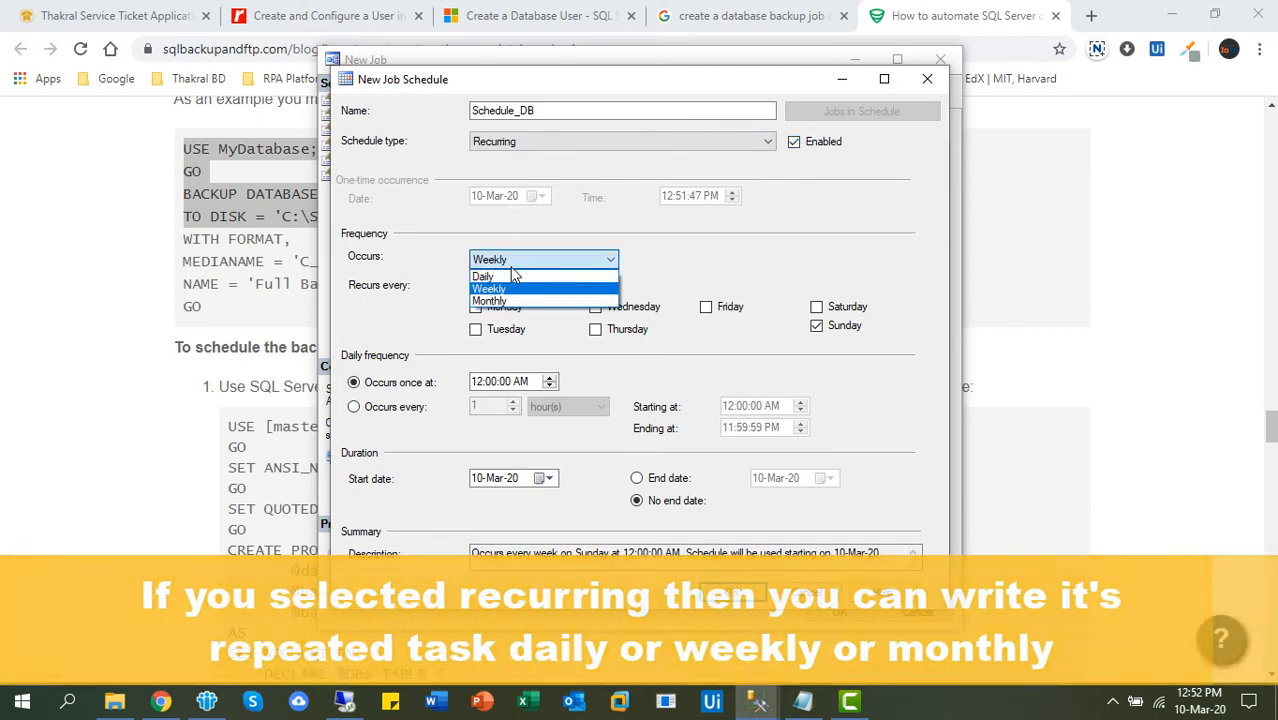
{"action": "left_click", "coordinate": [484, 276]}
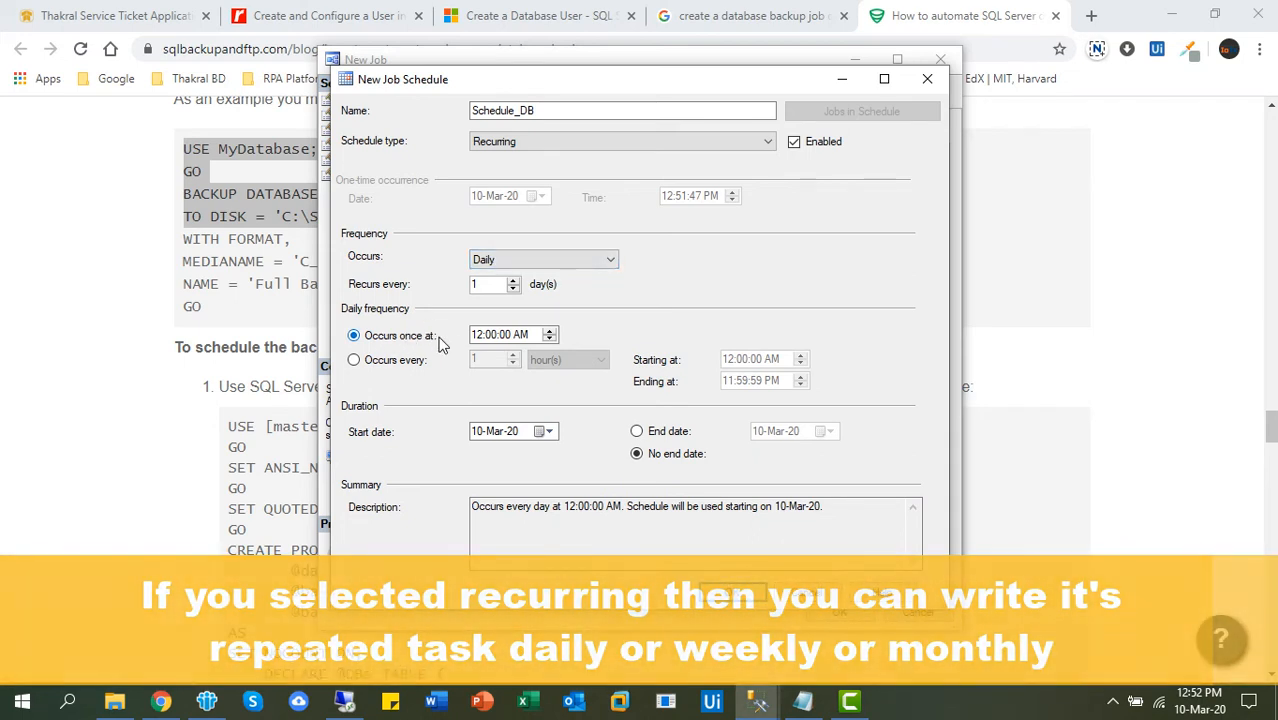
{"action": "left_click", "coordinate": [549, 331]}
{"action": "left_click", "coordinate": [549, 331]}
{"action": "left_click", "coordinate": [549, 331]}
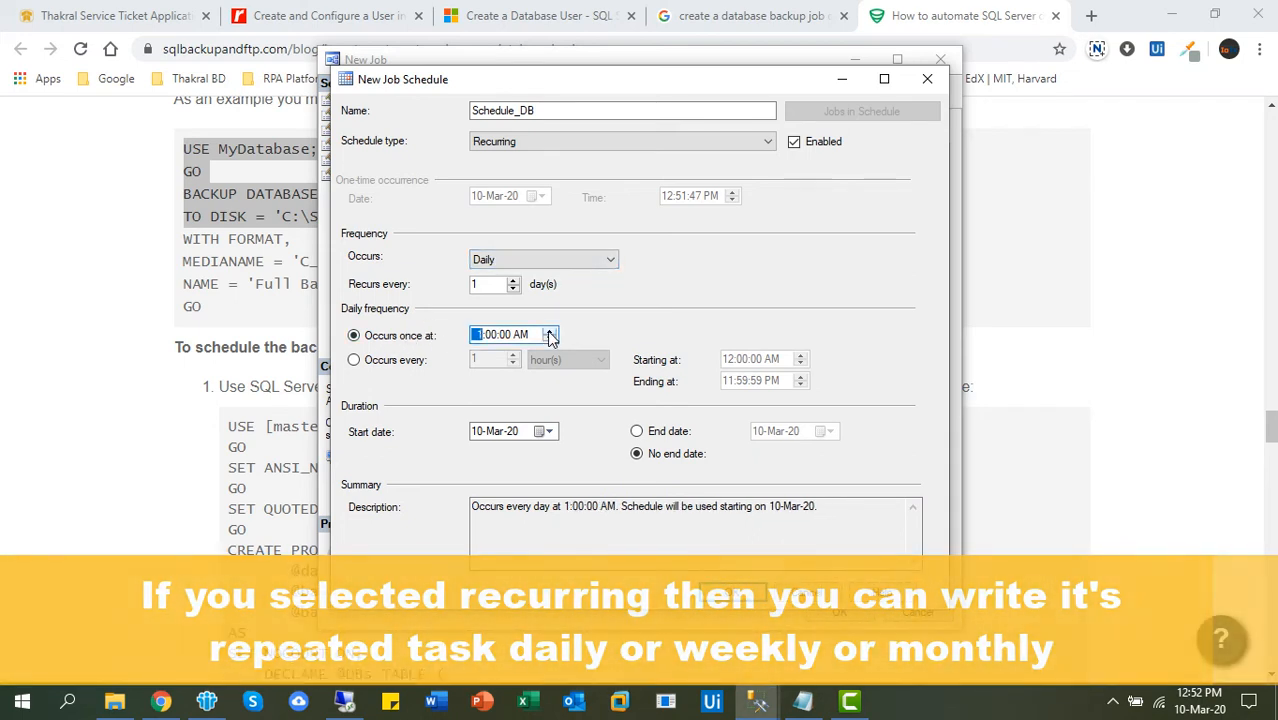
{"action": "left_click", "coordinate": [549, 331]}
Switch the daily frequency to every 1 hour, starting at 4:00:00 AM, with no end date
{"action": "left_click", "coordinate": [403, 363]}
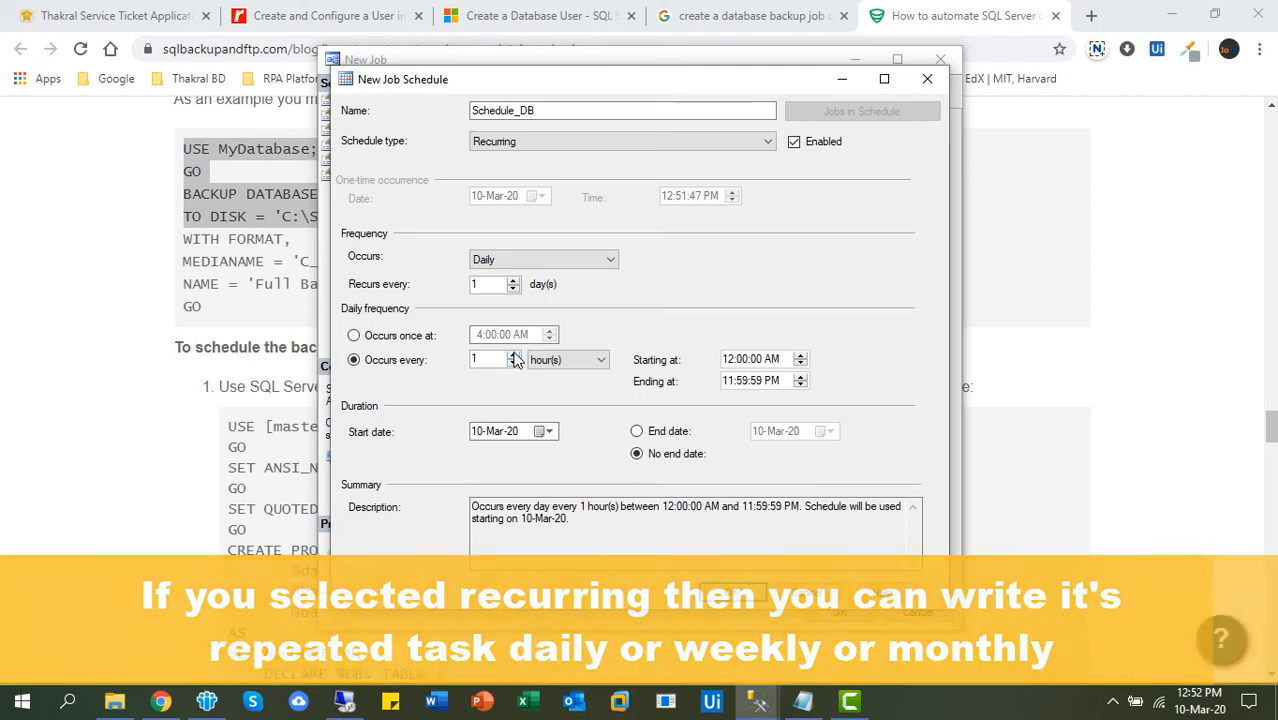
{"action": "left_click", "coordinate": [800, 356]}
{"action": "left_click", "coordinate": [800, 356]}
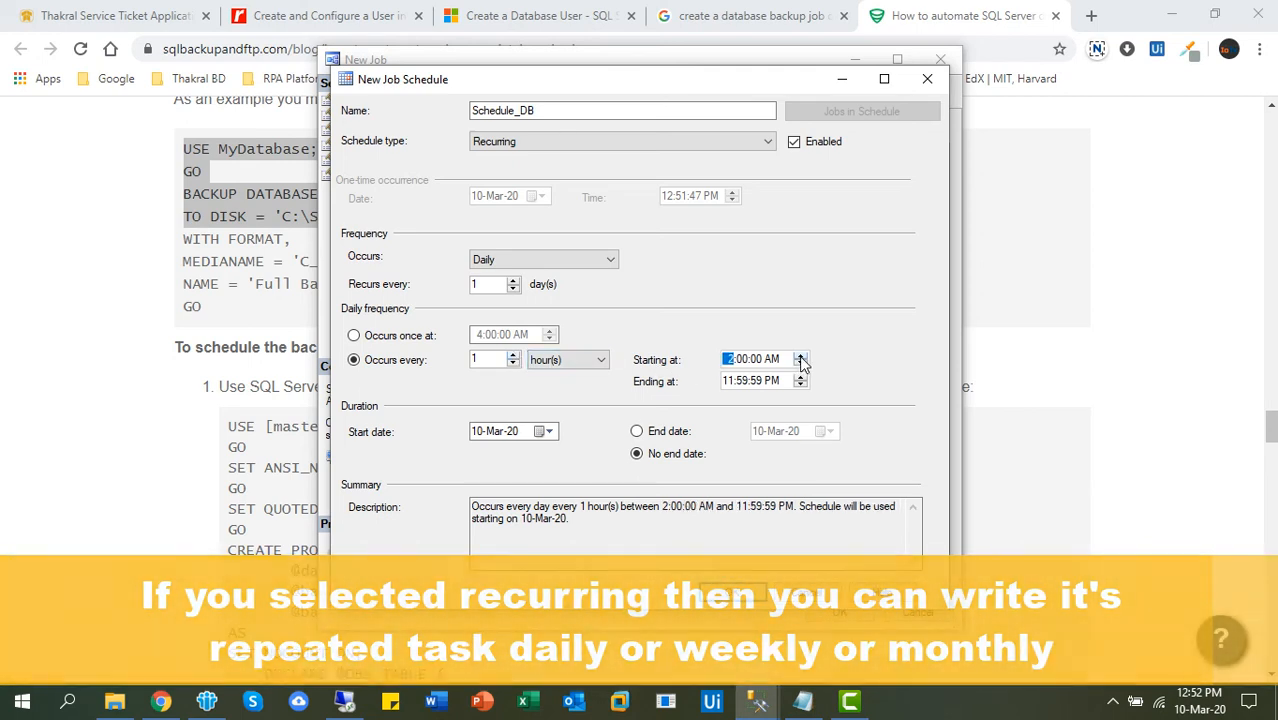
{"action": "left_click", "coordinate": [800, 356]}
{"action": "left_click", "coordinate": [800, 356]}
{"action": "left_click", "coordinate": [678, 454]}
Set the daily frequency's ending time to 4:59:59 AM and save the schedule
{"action": "left_click", "coordinate": [802, 377]}
{"action": "left_click", "coordinate": [802, 377]}
{"action": "left_click", "coordinate": [802, 377]}
{"action": "left_click", "coordinate": [802, 377]}
{"action": "left_click", "coordinate": [801, 377]}
{"action": "left_click", "coordinate": [801, 377]}
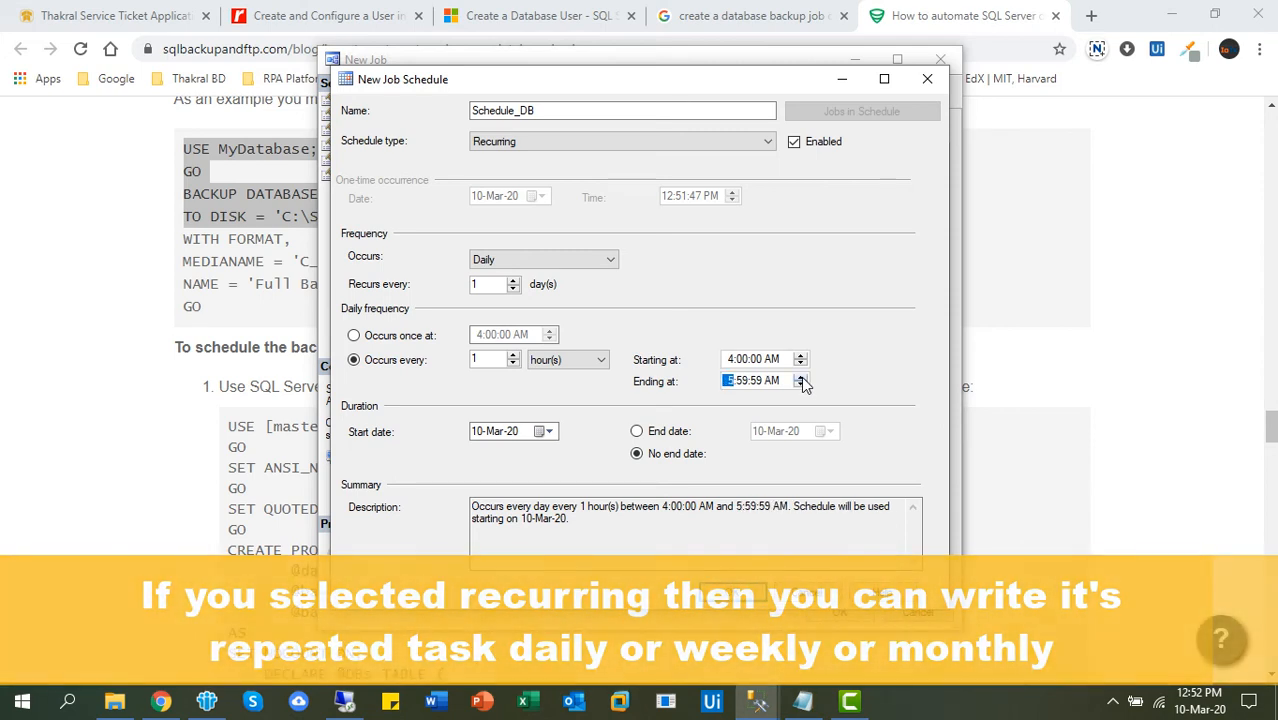
{"action": "left_click", "coordinate": [801, 384]}
{"action": "left_click", "coordinate": [690, 454]}
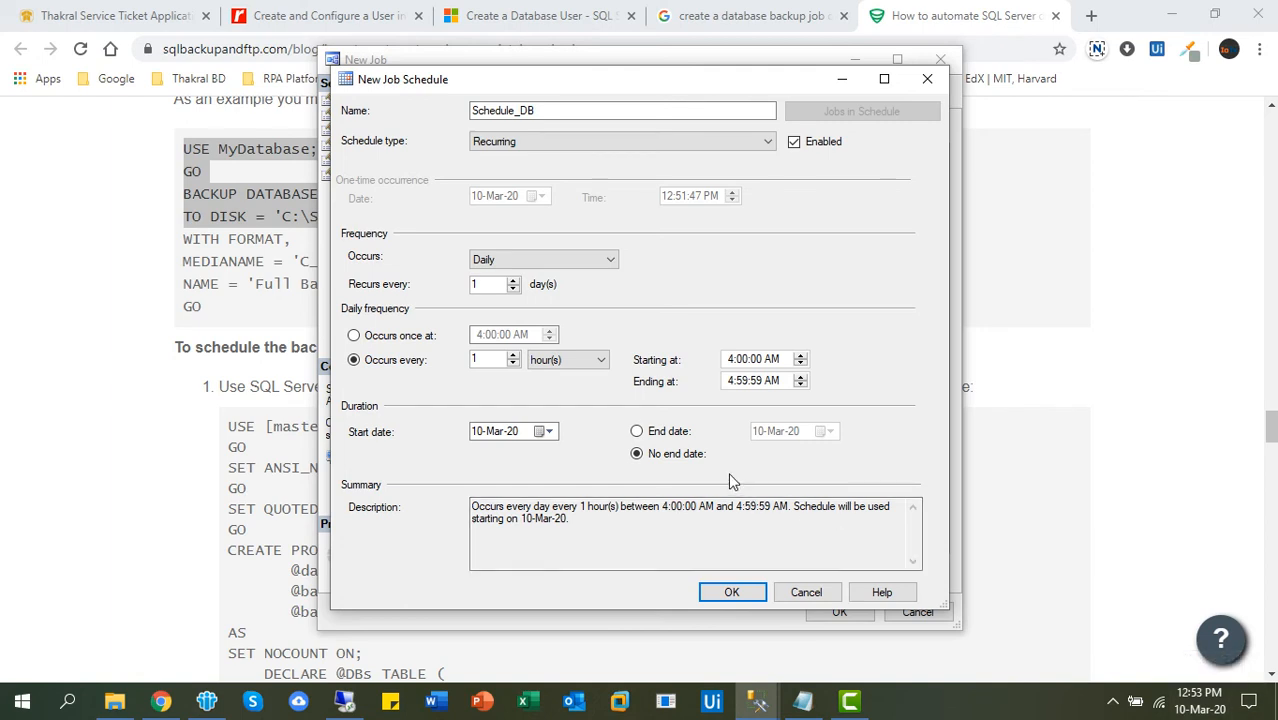
{"action": "left_click_drag", "start_coordinate": [583, 525], "coordinate": [454, 502]}
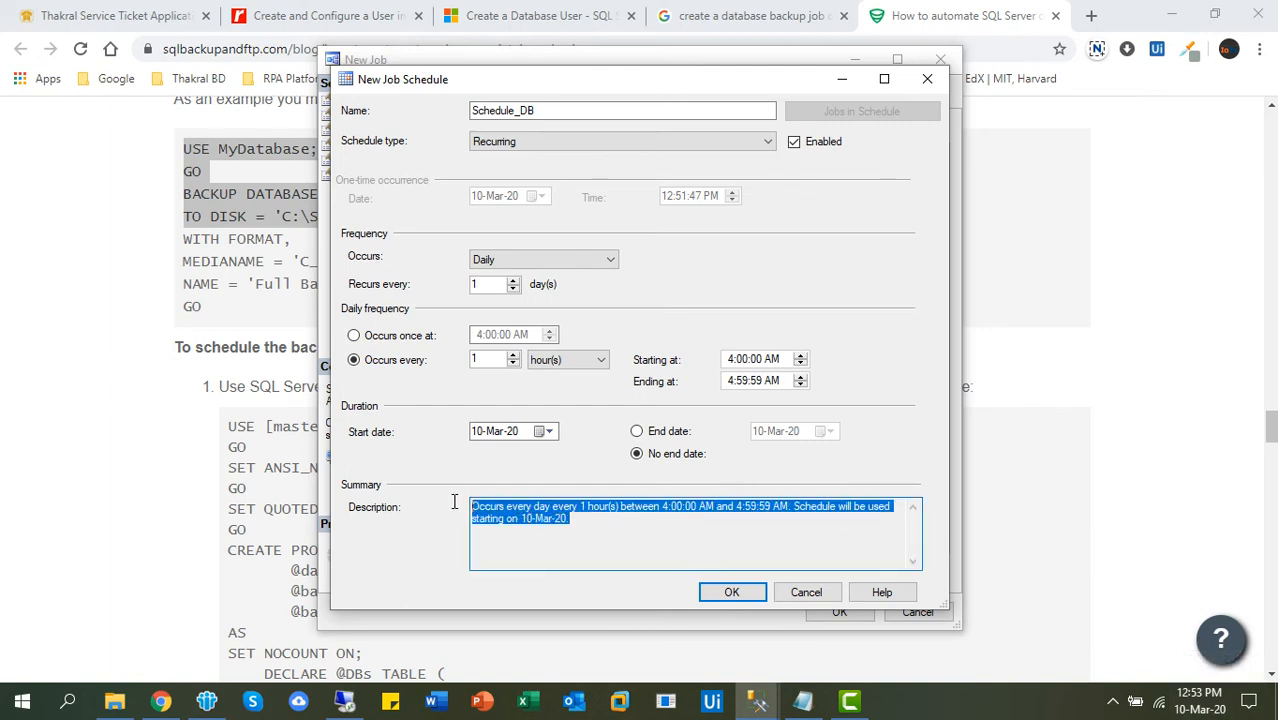
{"action": "left_click", "coordinate": [576, 468]}
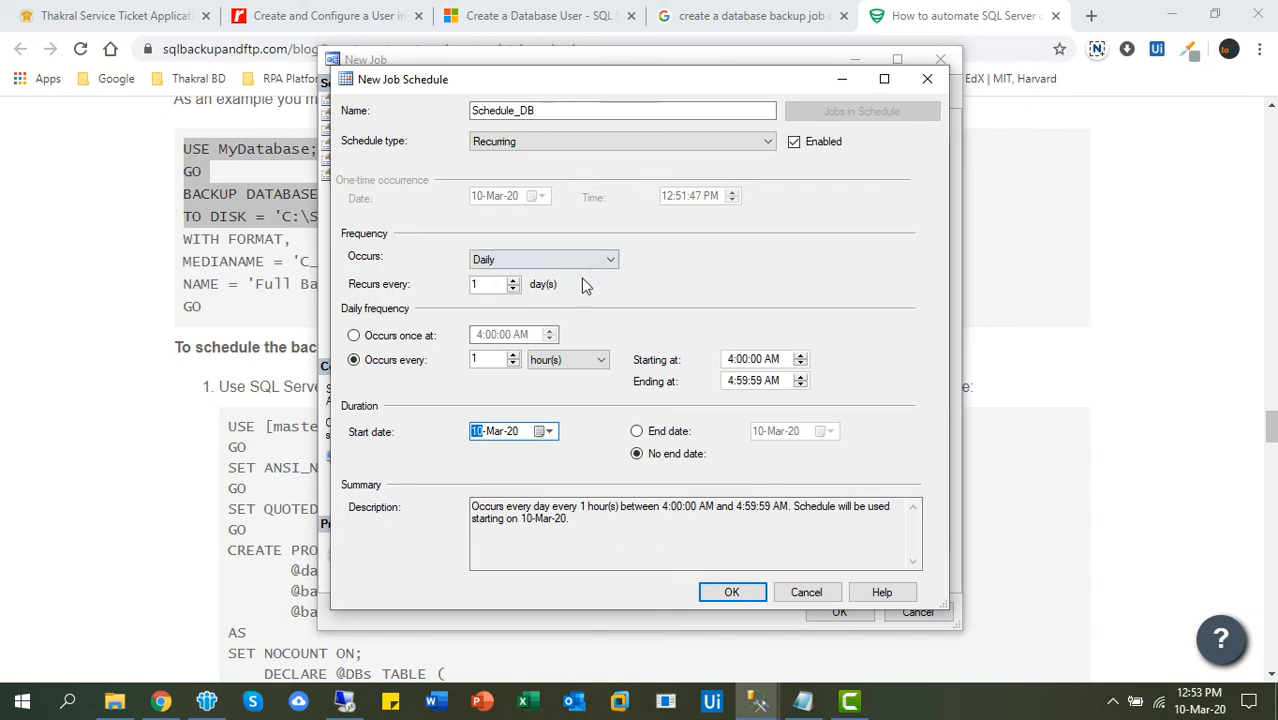
{"action": "left_click", "coordinate": [735, 593]}
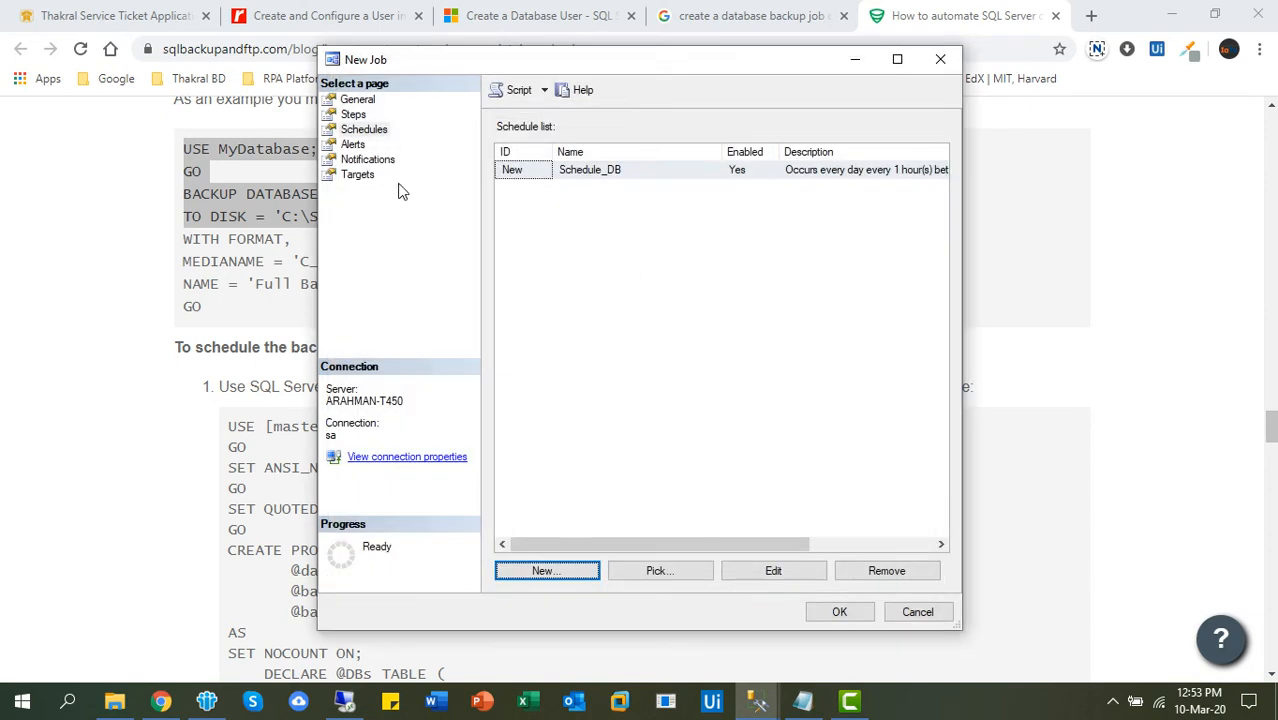
Start a new alert for the job with type SQL Server event alert and database TCR
{"action": "left_click", "coordinate": [355, 145]}
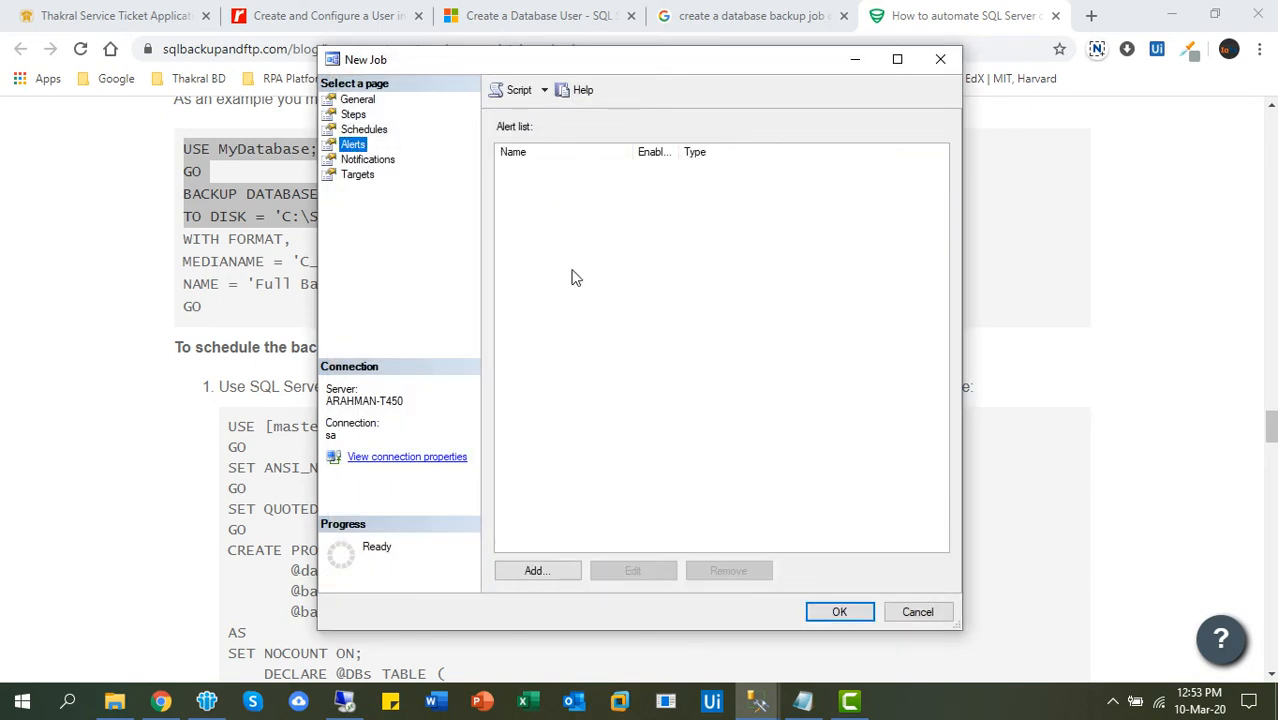
{"action": "left_click", "coordinate": [564, 575]}
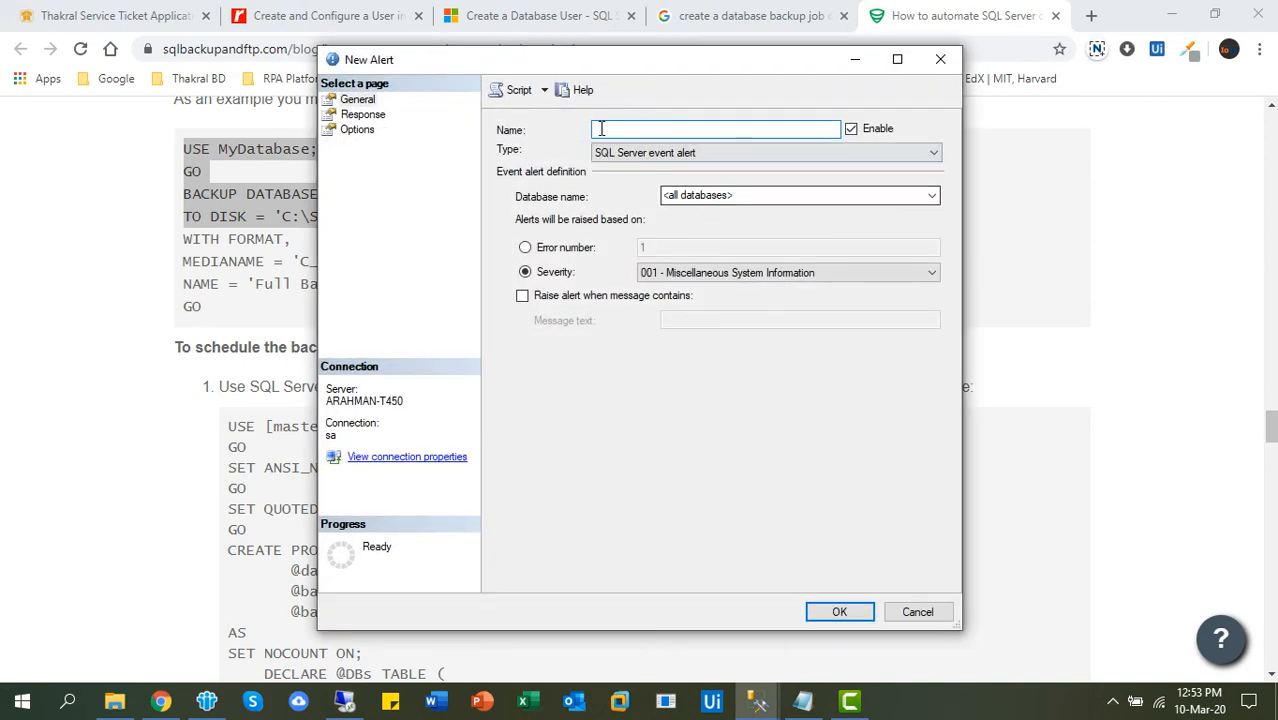
{"action": "left_click", "coordinate": [662, 154]}
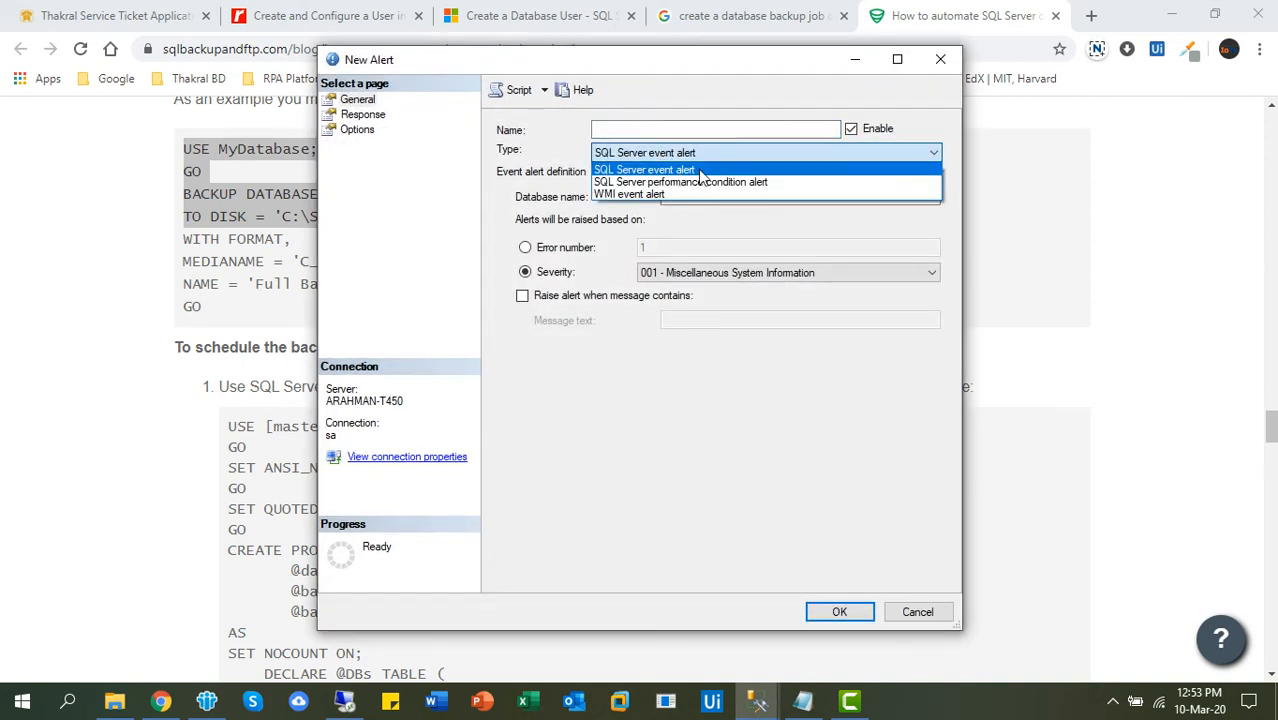
{"action": "left_click", "coordinate": [699, 171]}
{"action": "left_click", "coordinate": [743, 196]}
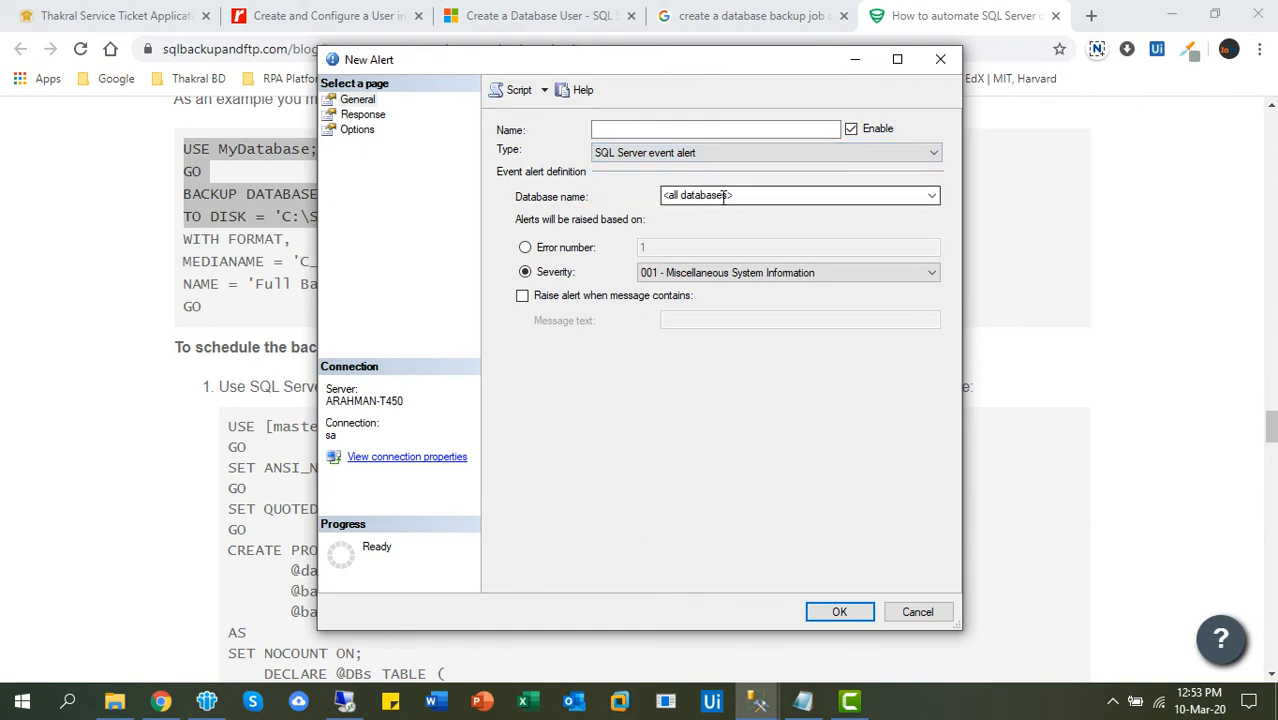
{"action": "left_click", "coordinate": [931, 197]}
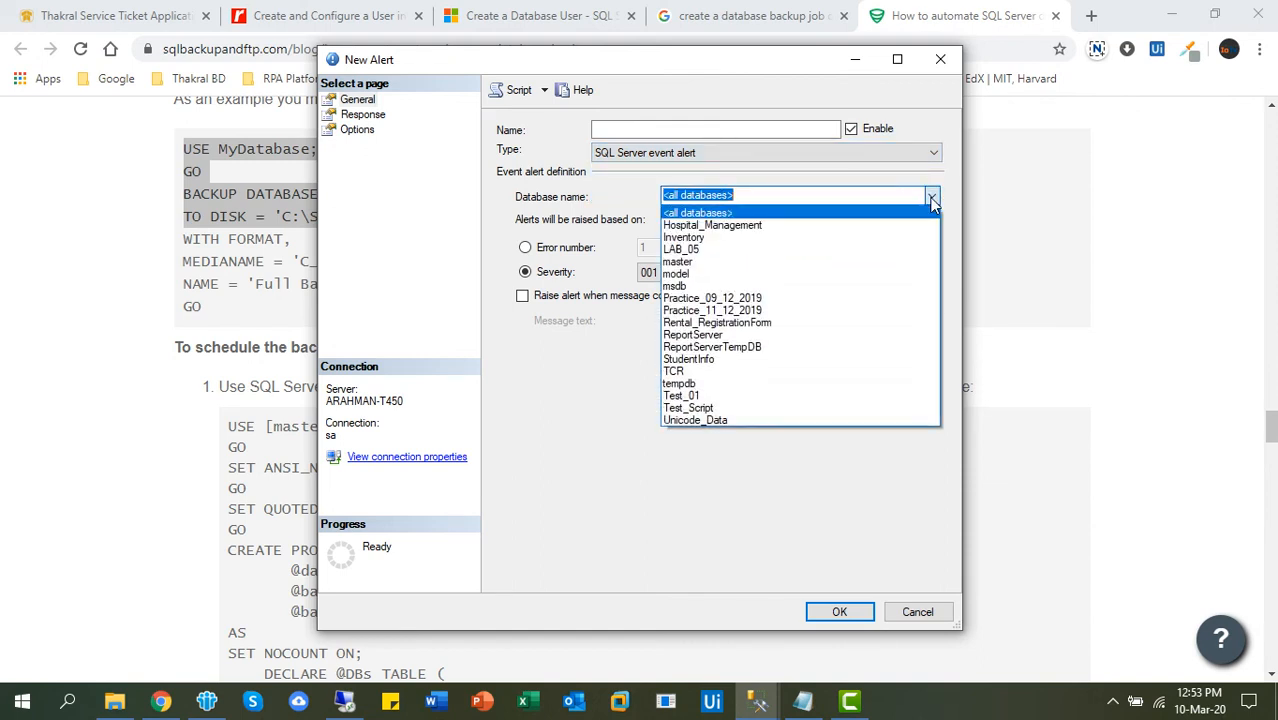
{"action": "left_click", "coordinate": [690, 371]}
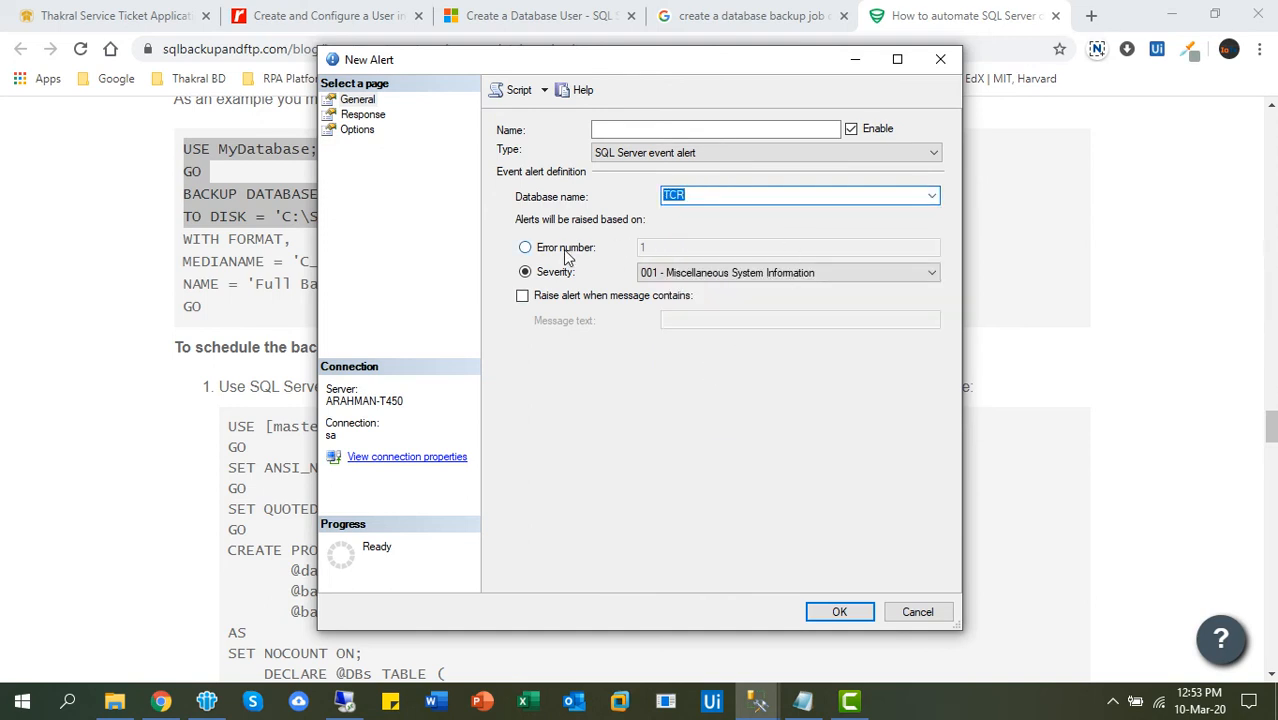
Keep the alert severity at 001 - Miscellaneous System Information and enable raising the alert when a message contains specific text
{"action": "left_click", "coordinate": [726, 274]}
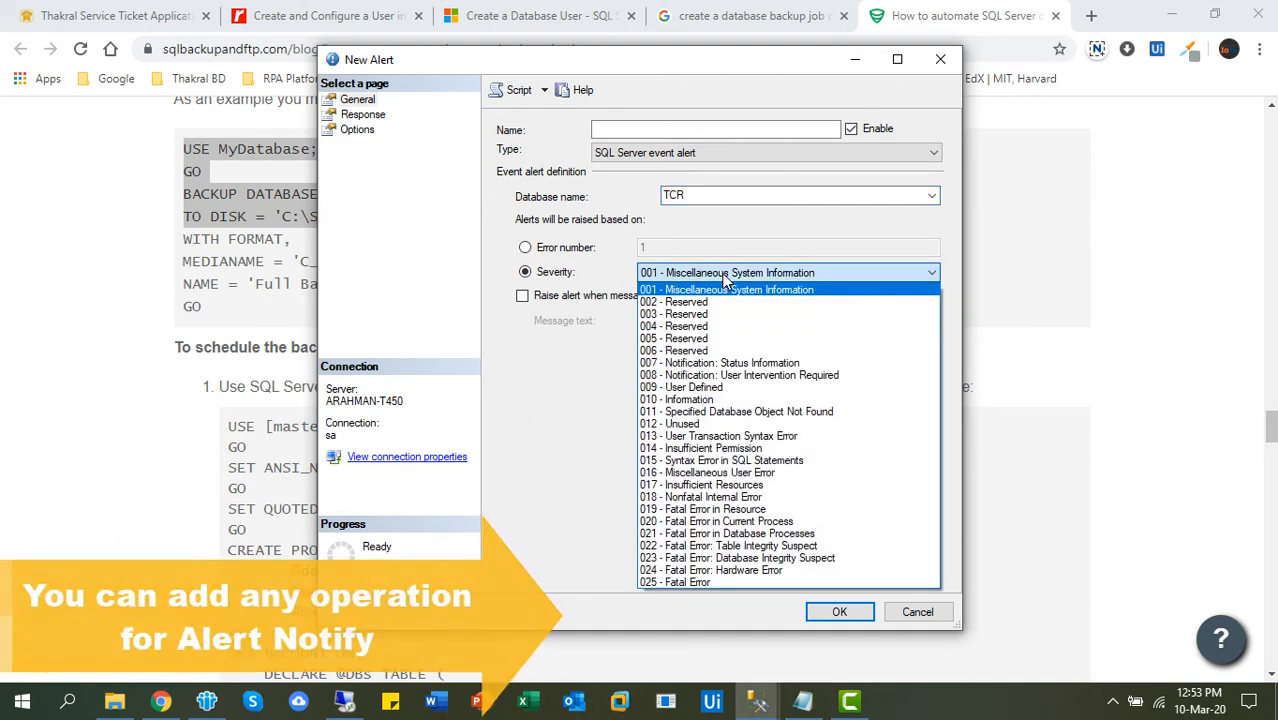
{"action": "left_click", "coordinate": [724, 277]}
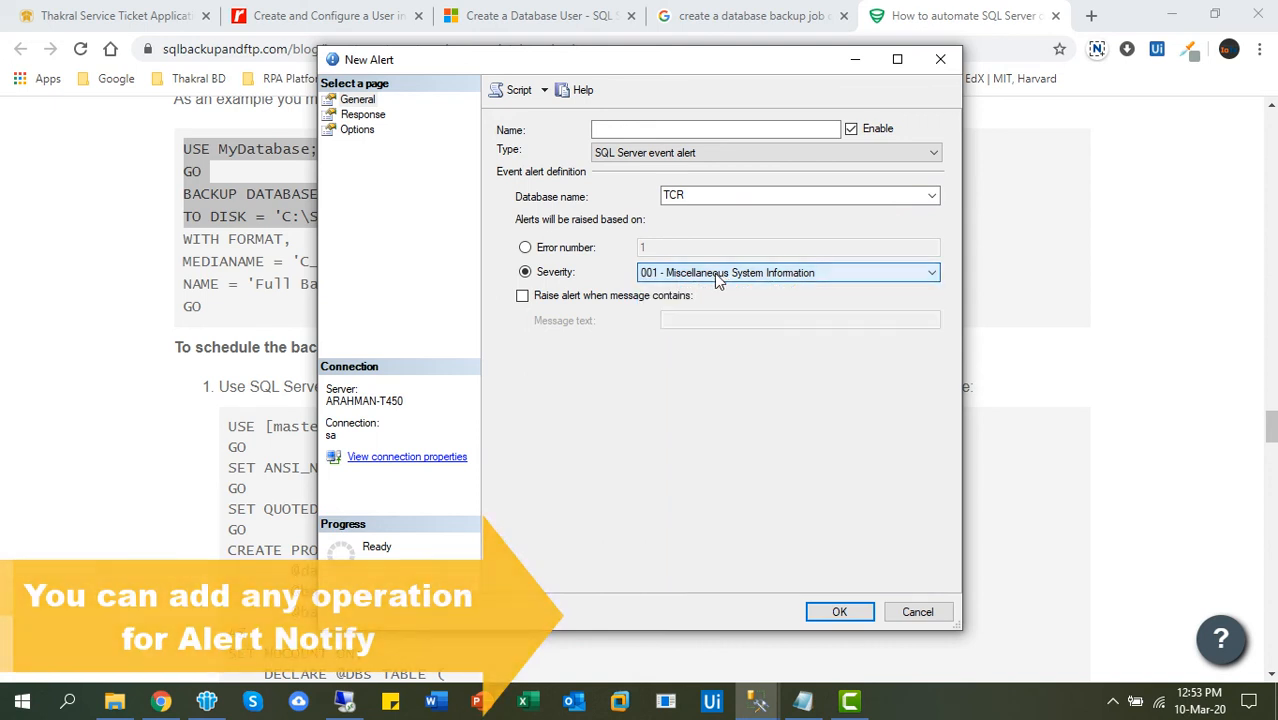
{"action": "left_click", "coordinate": [543, 304]}
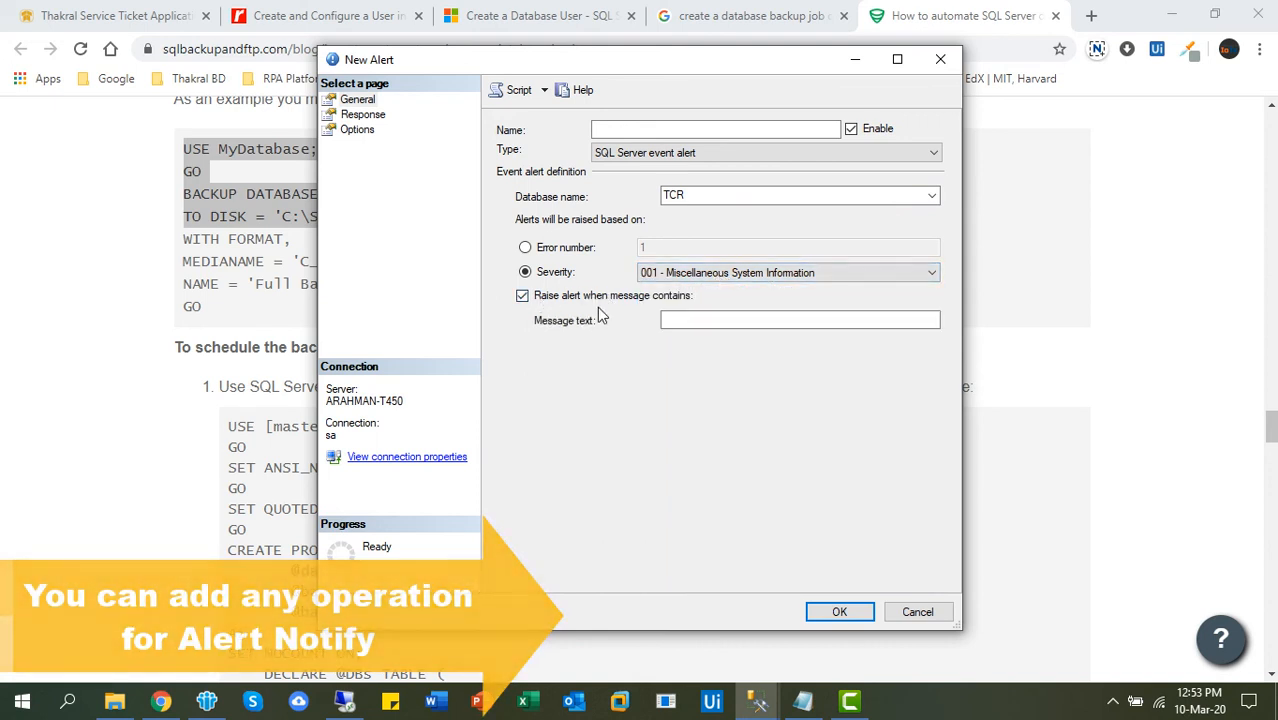
{"action": "left_click", "coordinate": [727, 320]}
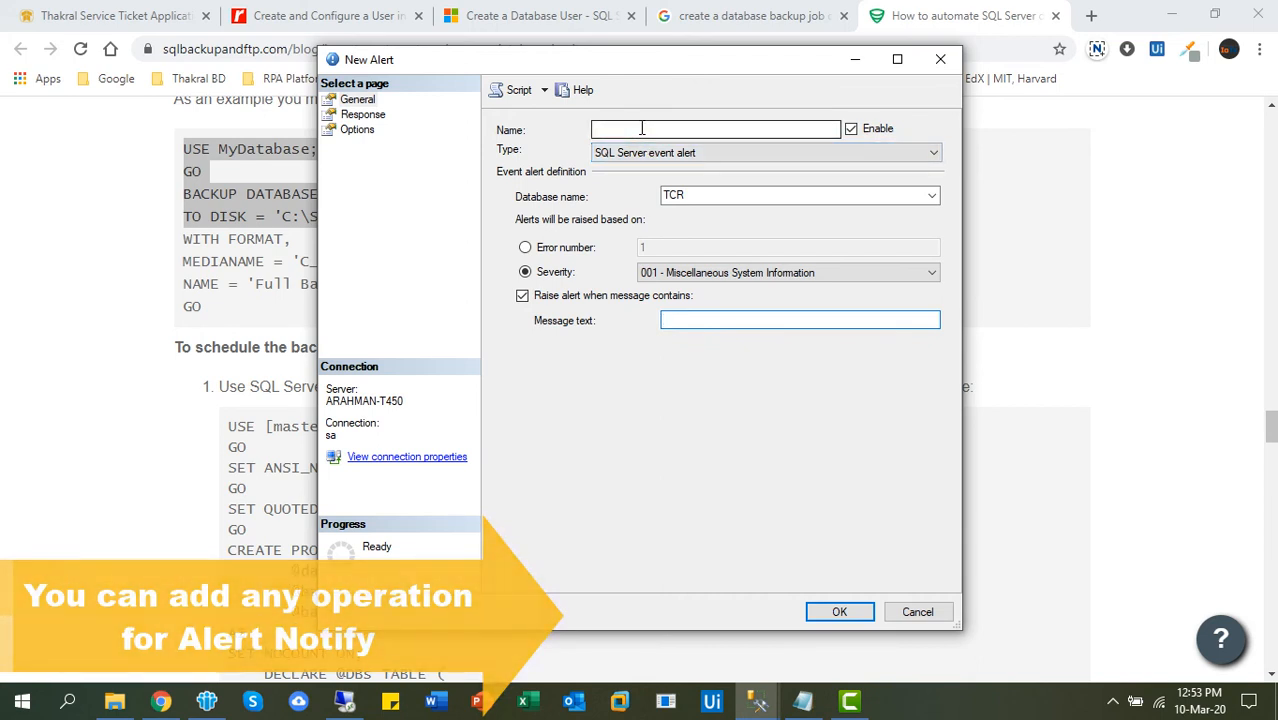
{"action": "left_click", "coordinate": [377, 118]}
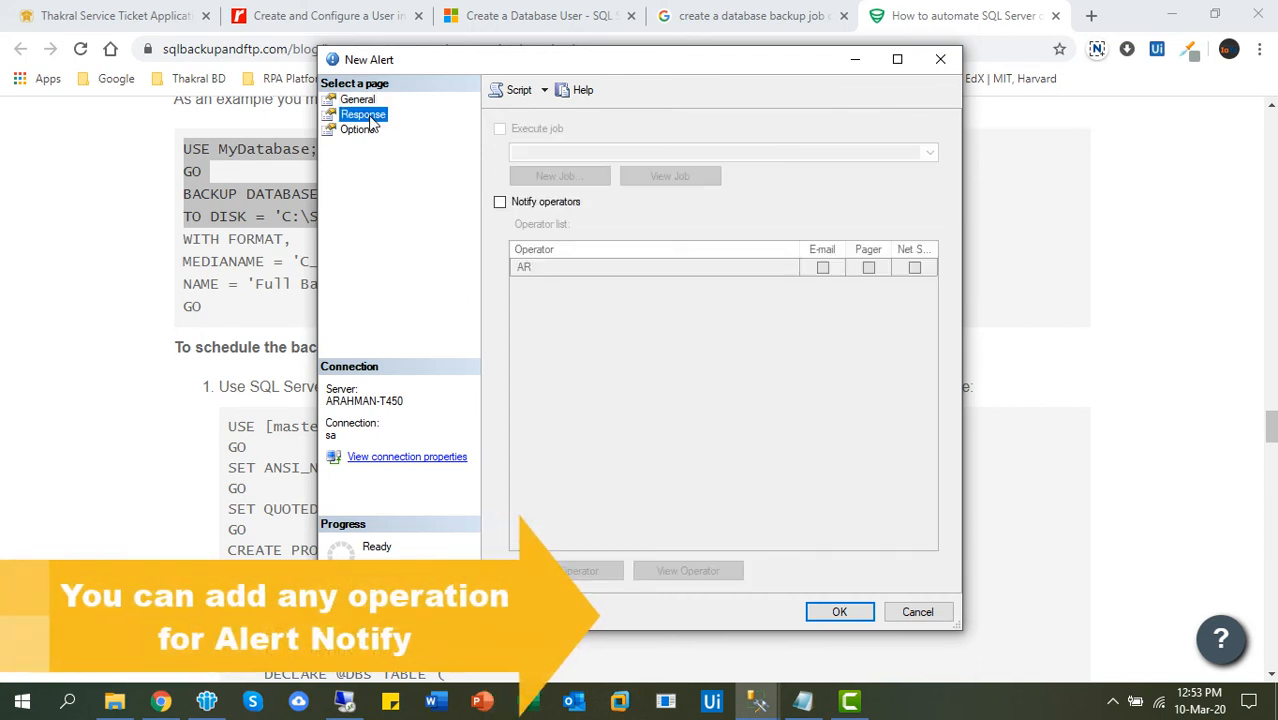
{"action": "left_click", "coordinate": [368, 132]}
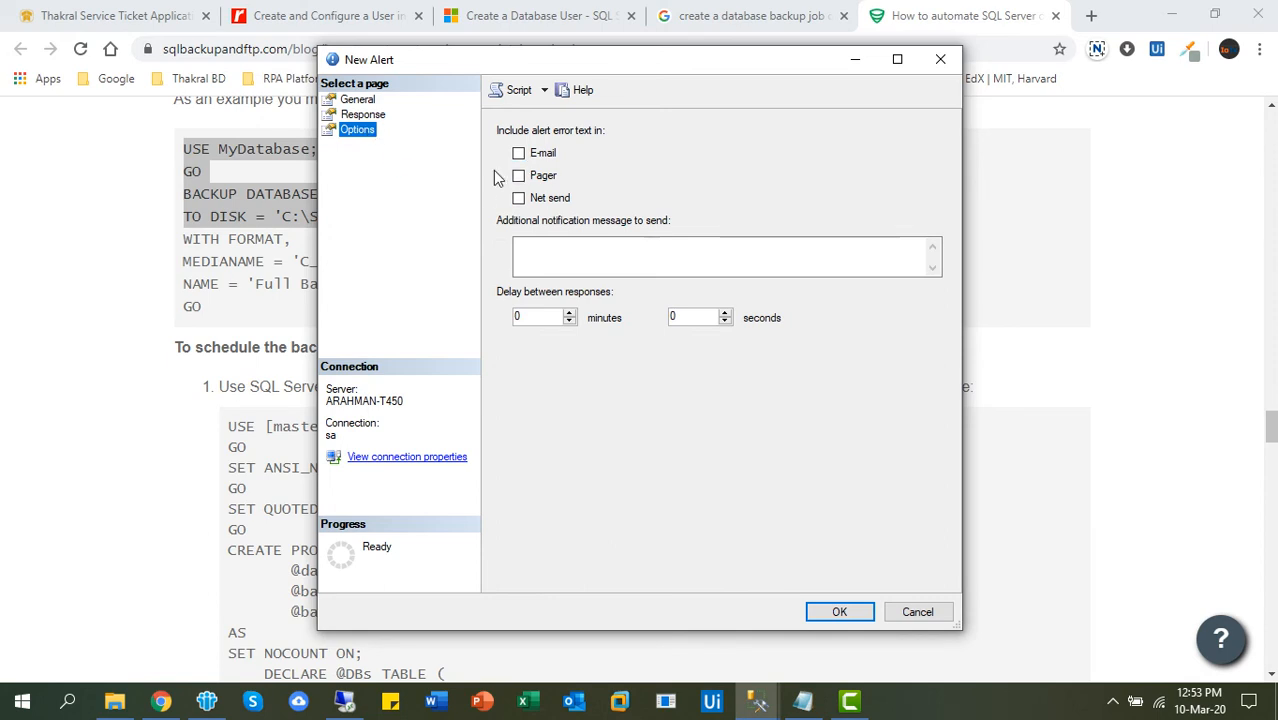
{"action": "left_click", "coordinate": [518, 155]}
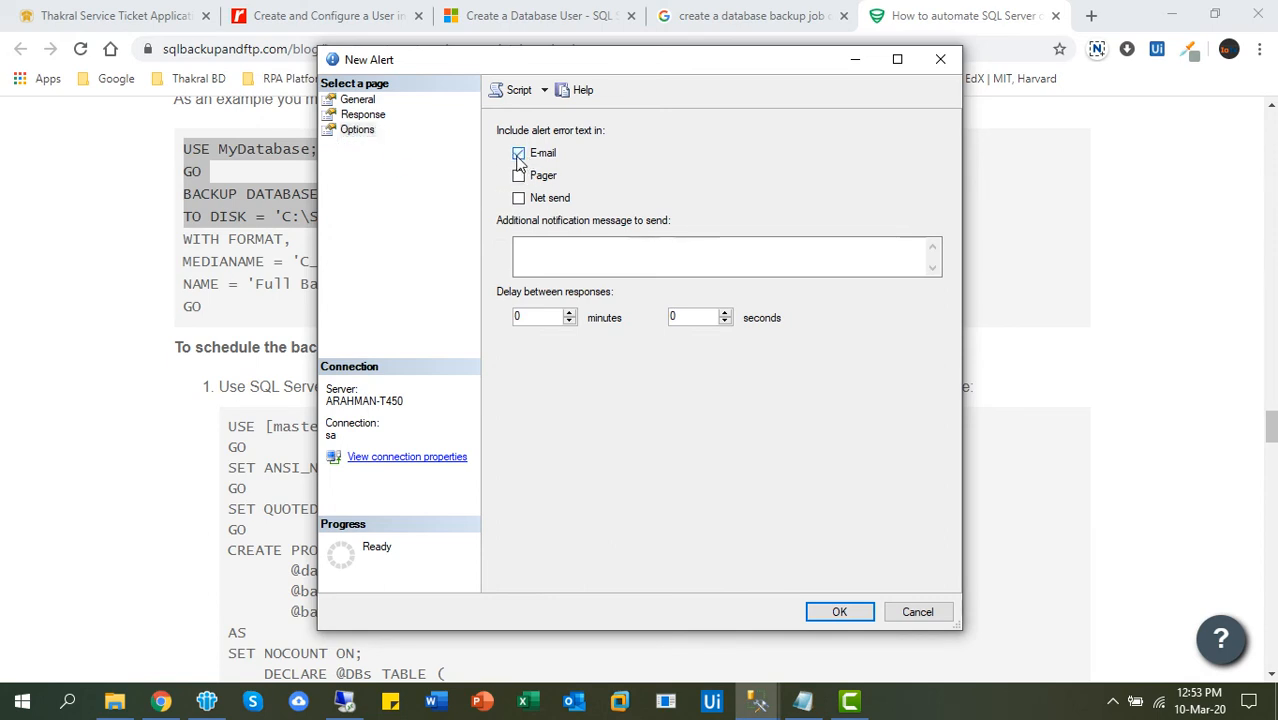
{"action": "left_click", "coordinate": [545, 244]}
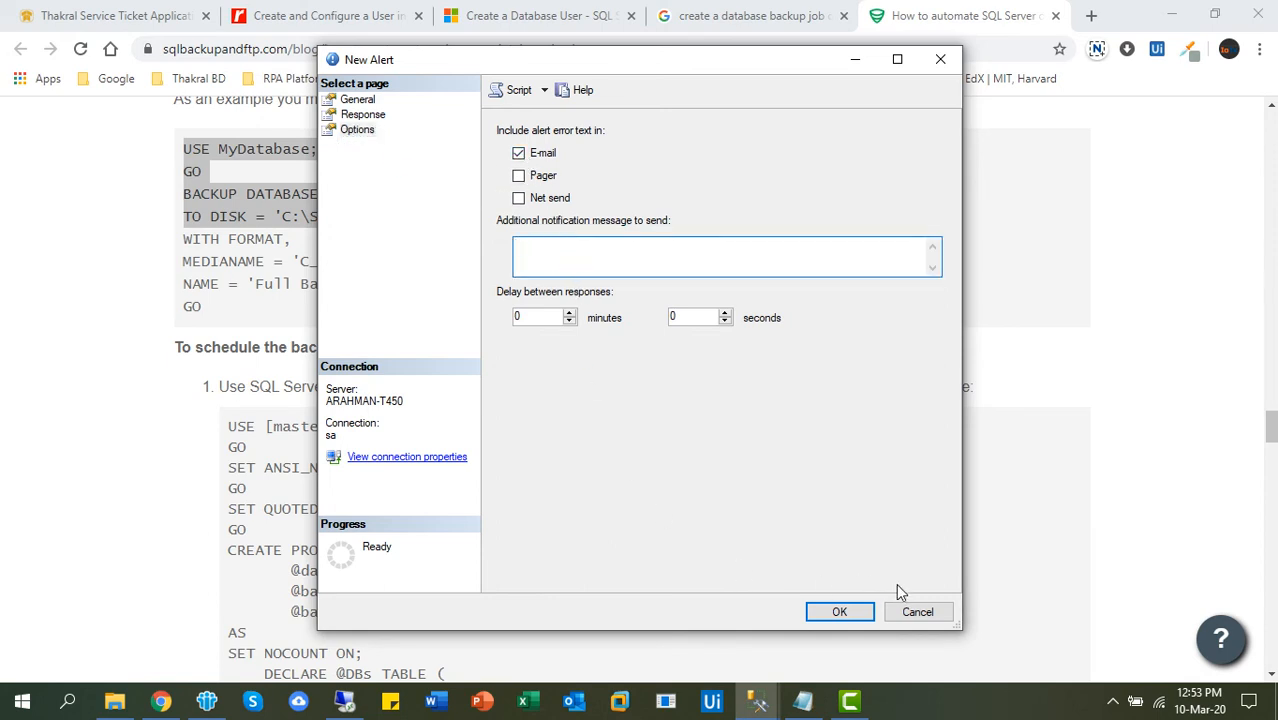
{"action": "left_click", "coordinate": [915, 613]}
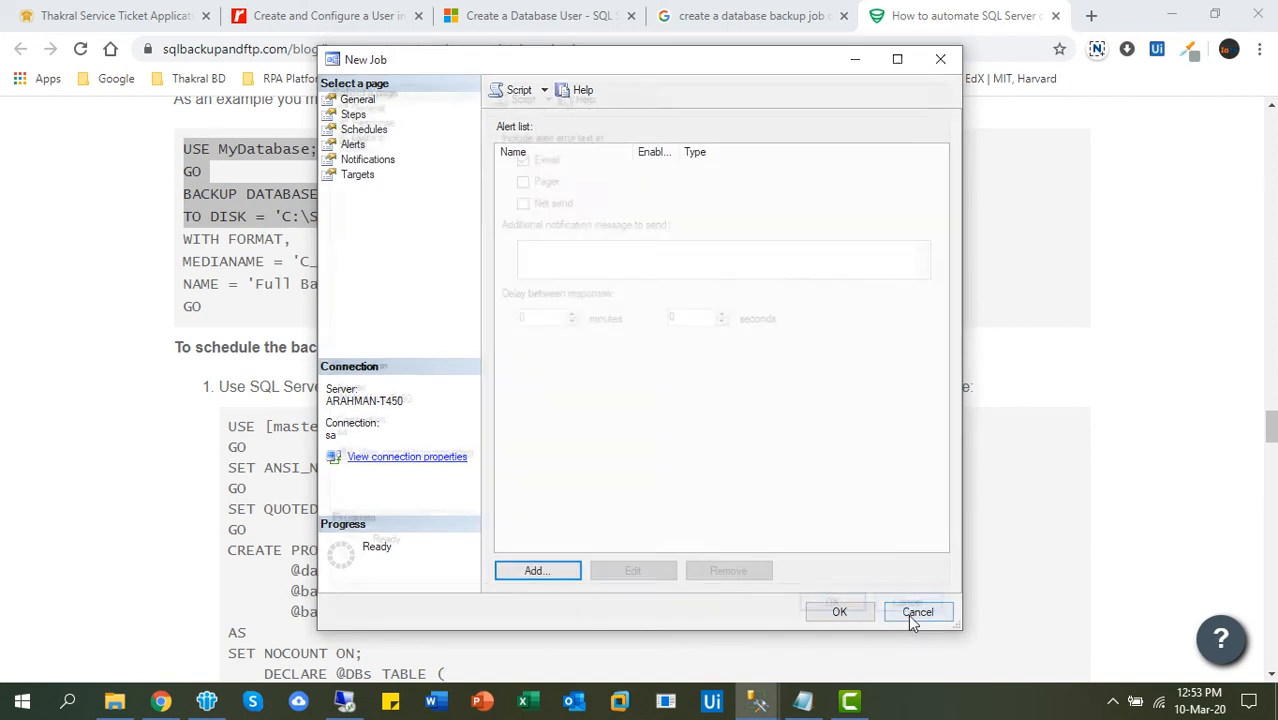
Set the job's notifications to e-mail the operator AR when the job succeeds
{"action": "left_click", "coordinate": [366, 161]}
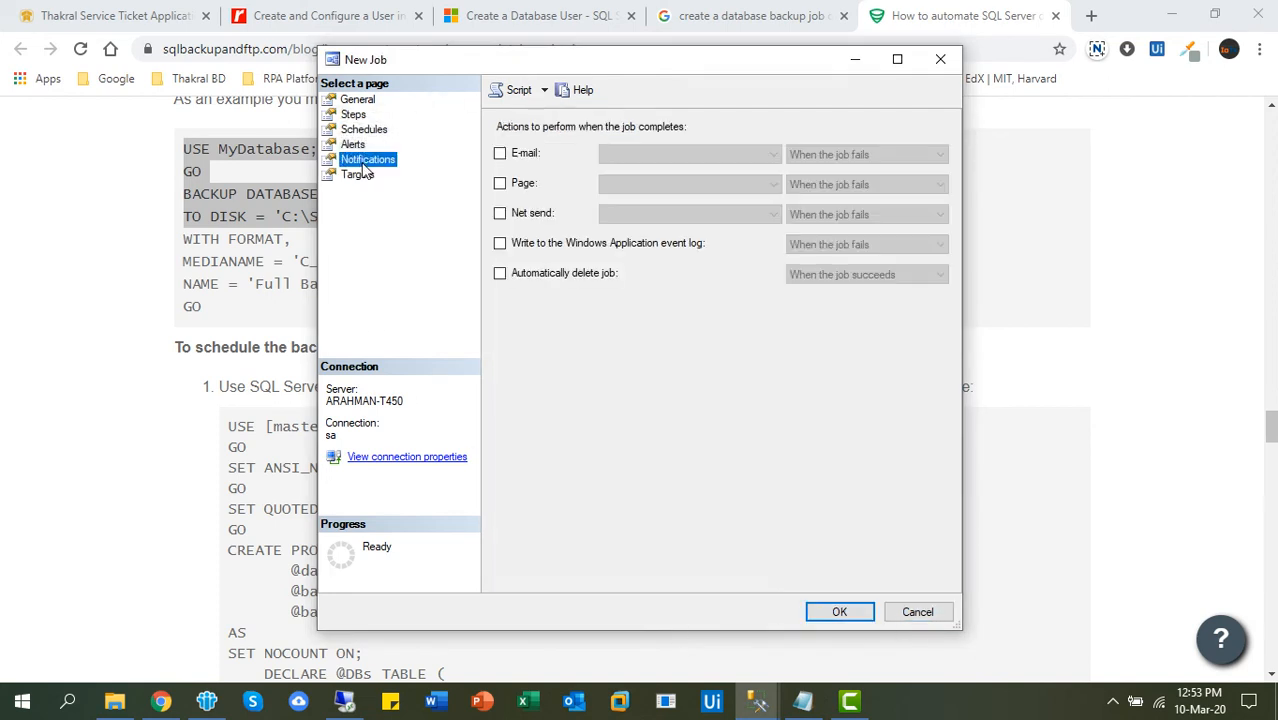
{"action": "left_click", "coordinate": [500, 155]}
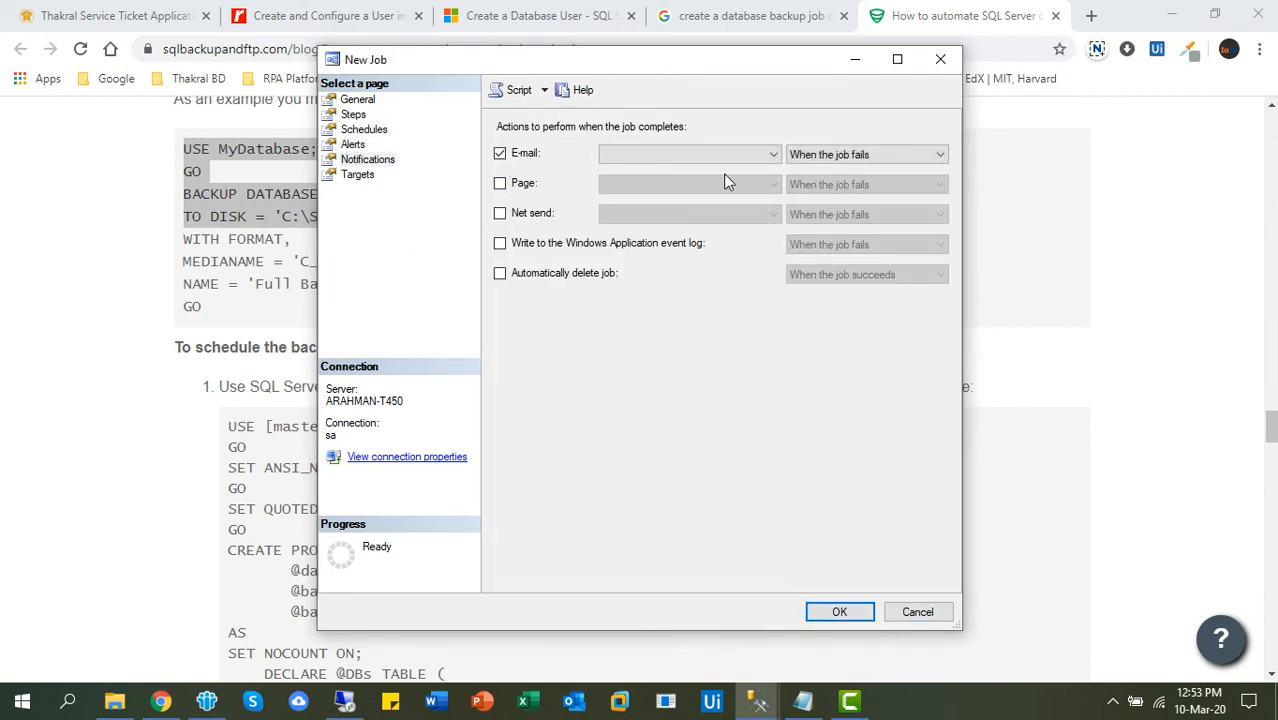
{"action": "left_click", "coordinate": [690, 155]}
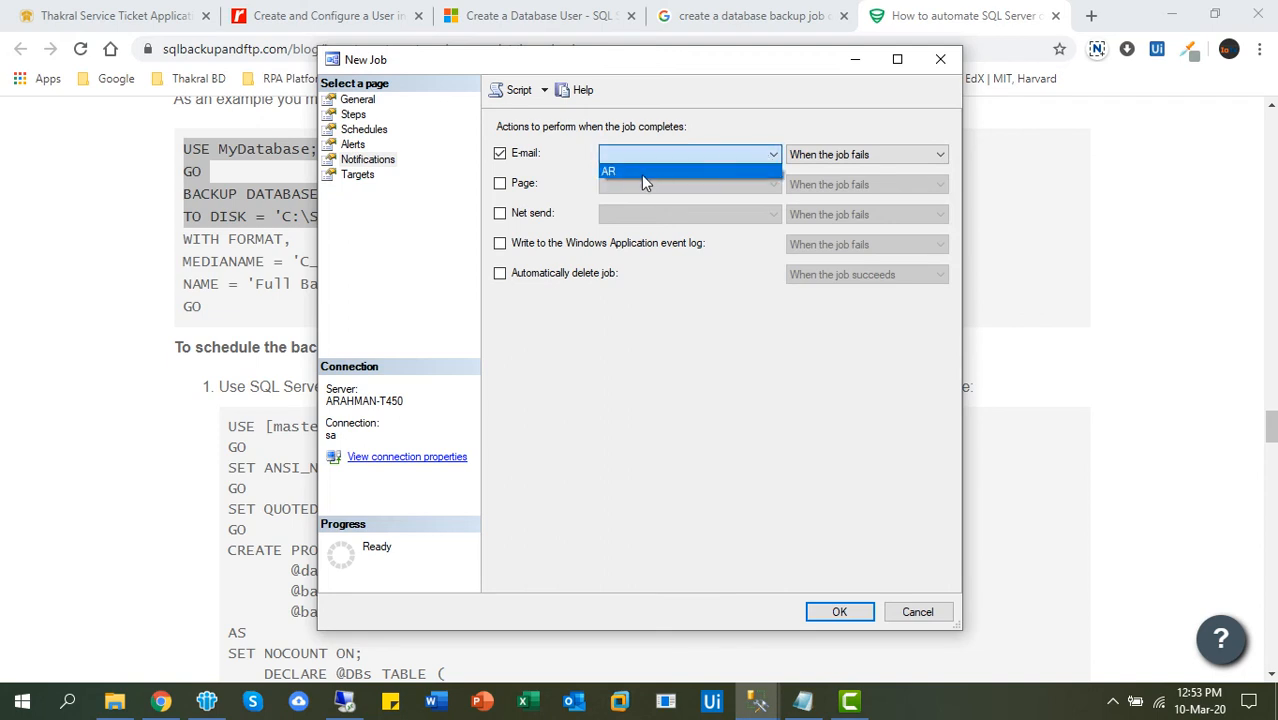
{"action": "left_click", "coordinate": [635, 174]}
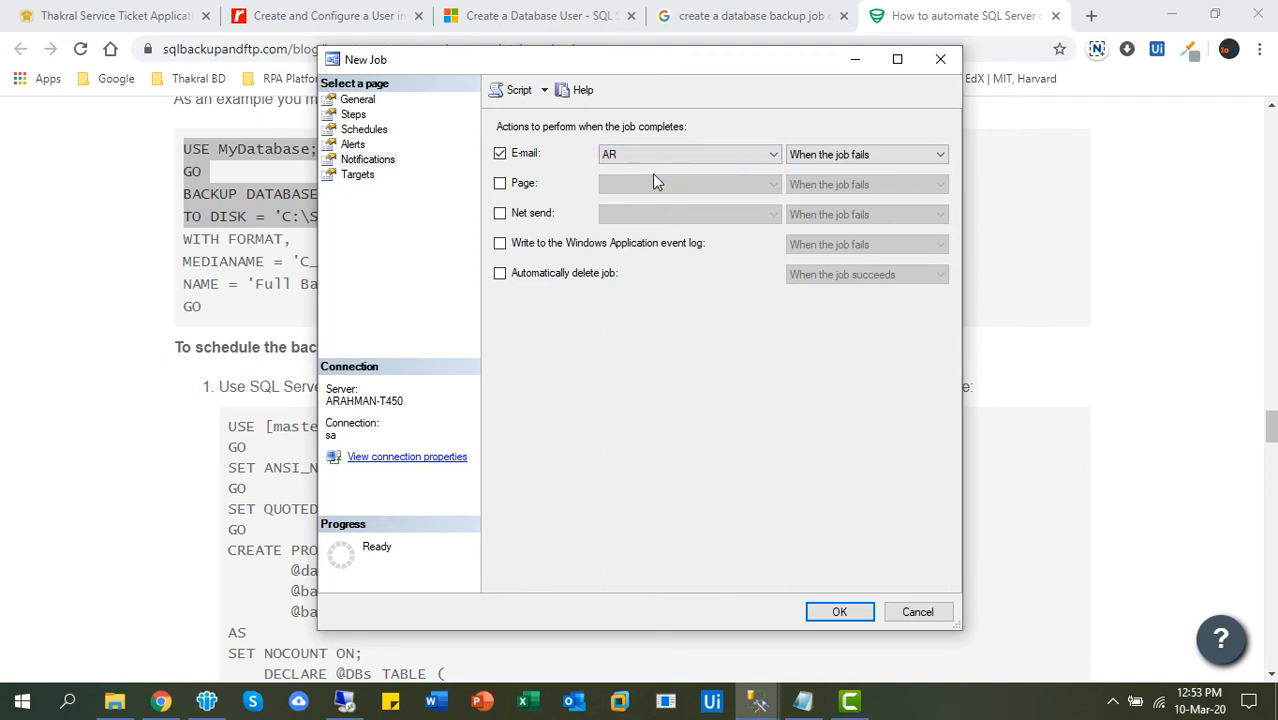
{"action": "left_click", "coordinate": [852, 156]}
{"action": "left_click", "coordinate": [860, 172]}
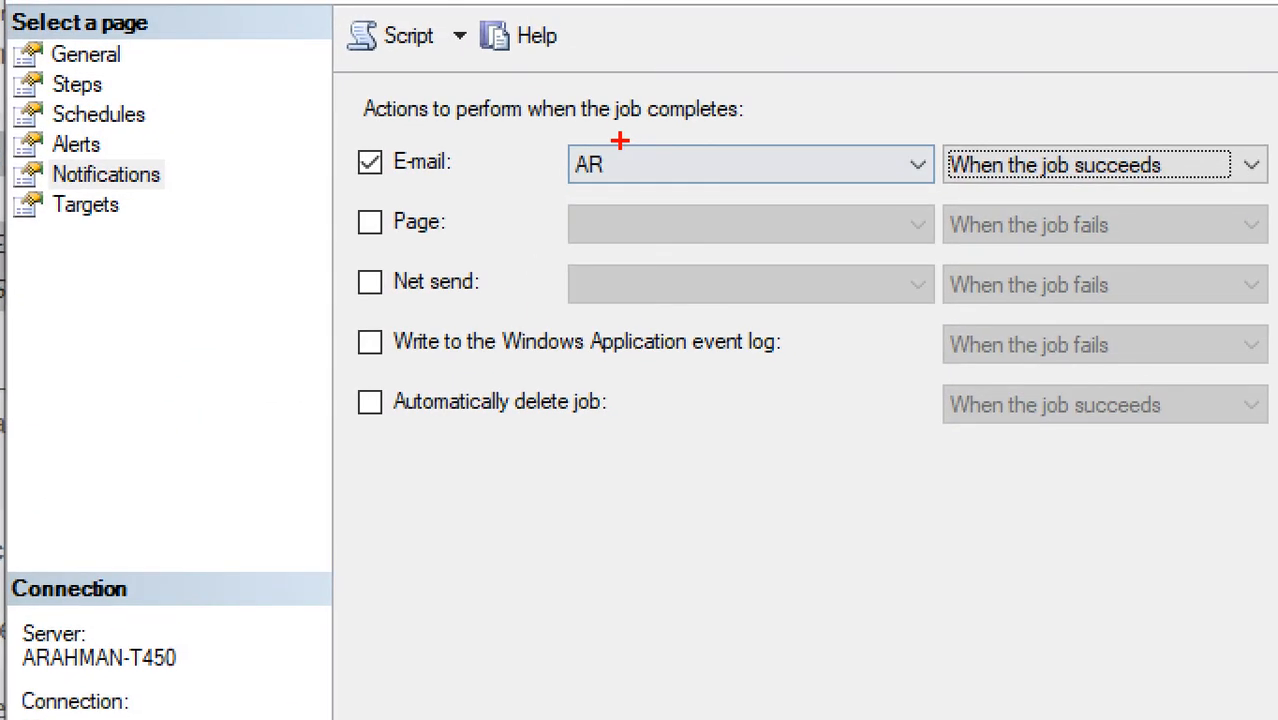
Leave the e-mail notification enabled, keep the local server as target and save the new job
{"action": "mouse_move", "coordinate": [620, 141]}
{"action": "left_mouse_down"}
{"action": "mouse_move", "coordinate": [548, 150]}
{"action": "mouse_move", "coordinate": [620, 186]}
{"action": "left_mouse_up"}
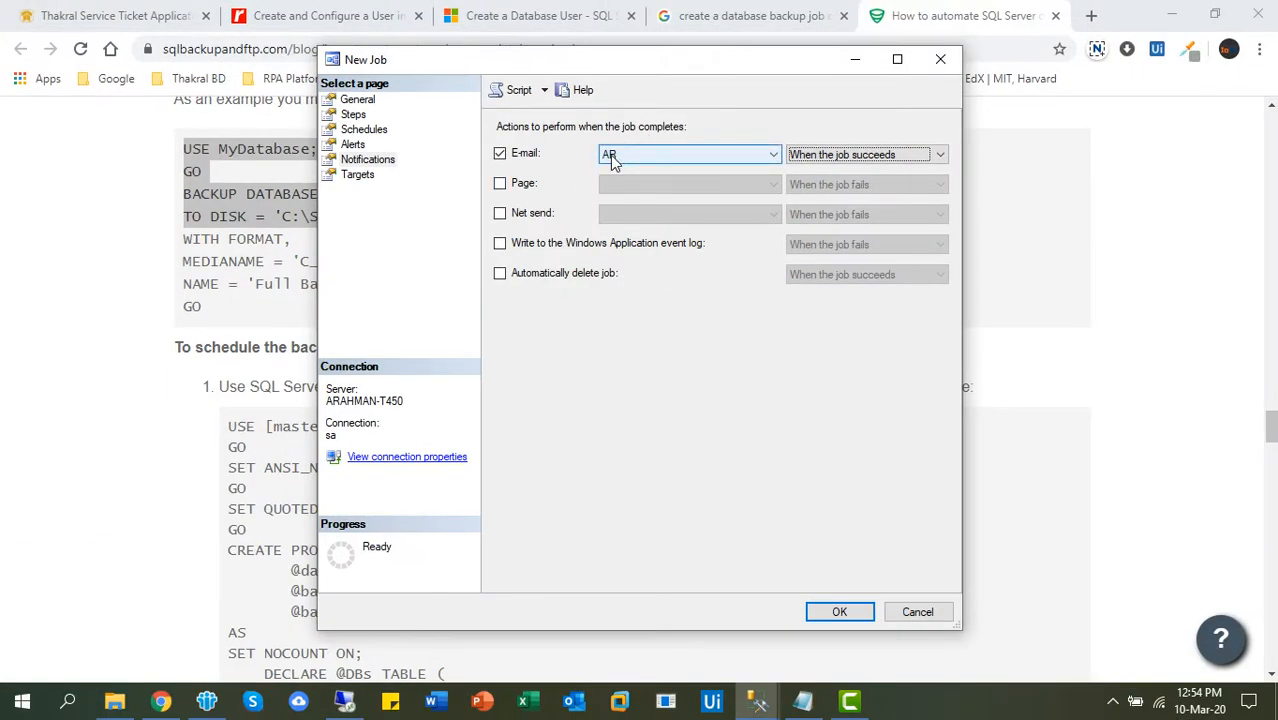
{"action": "left_click", "coordinate": [501, 155]}
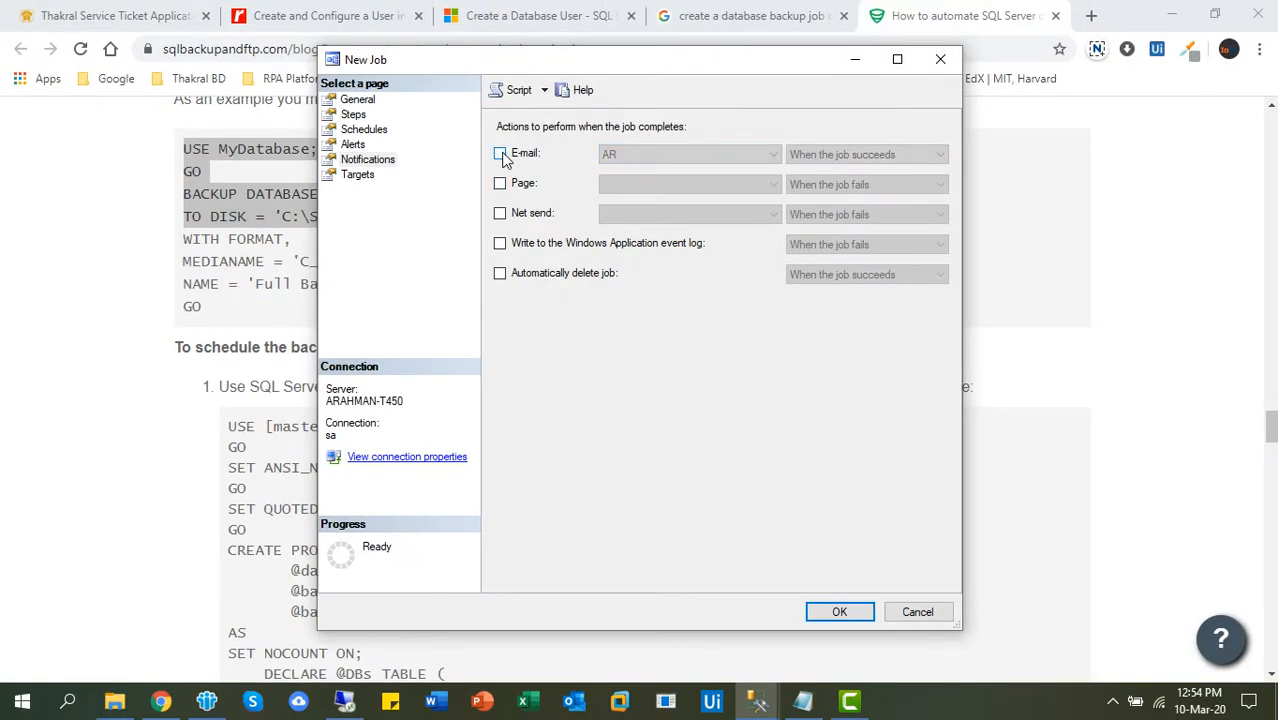
{"action": "left_click", "coordinate": [500, 155]}
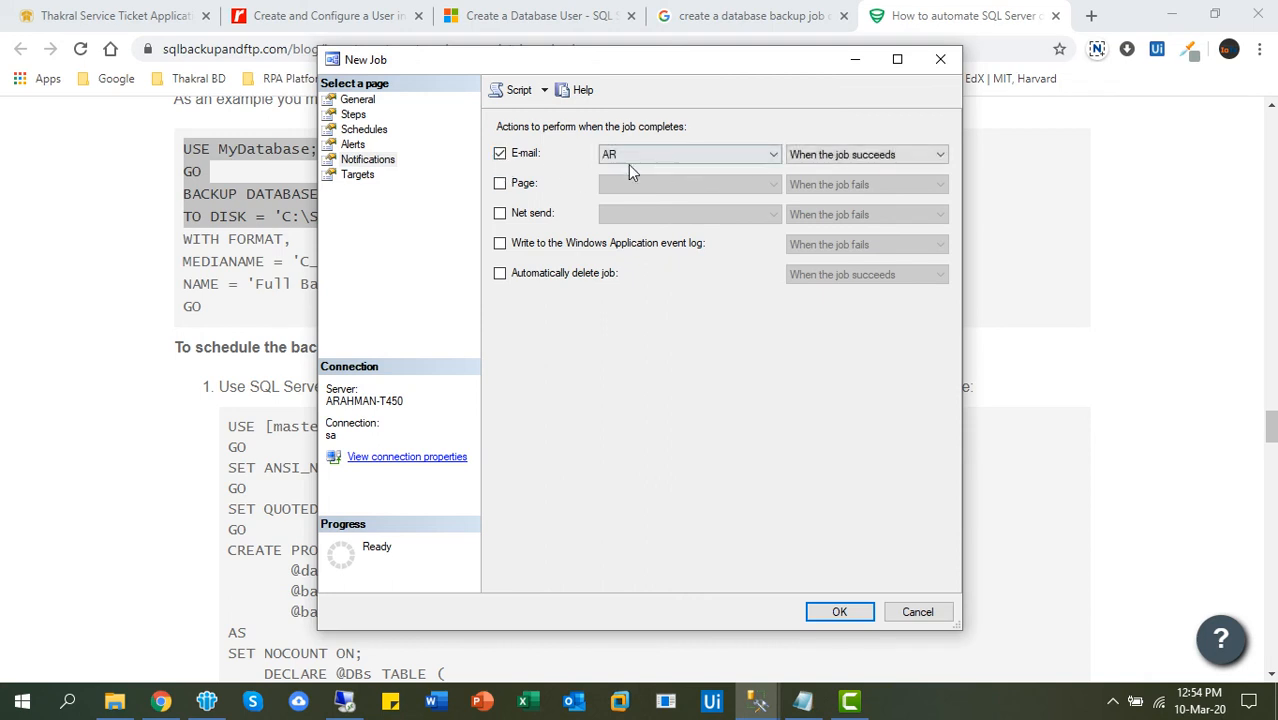
{"action": "left_click", "coordinate": [360, 178]}
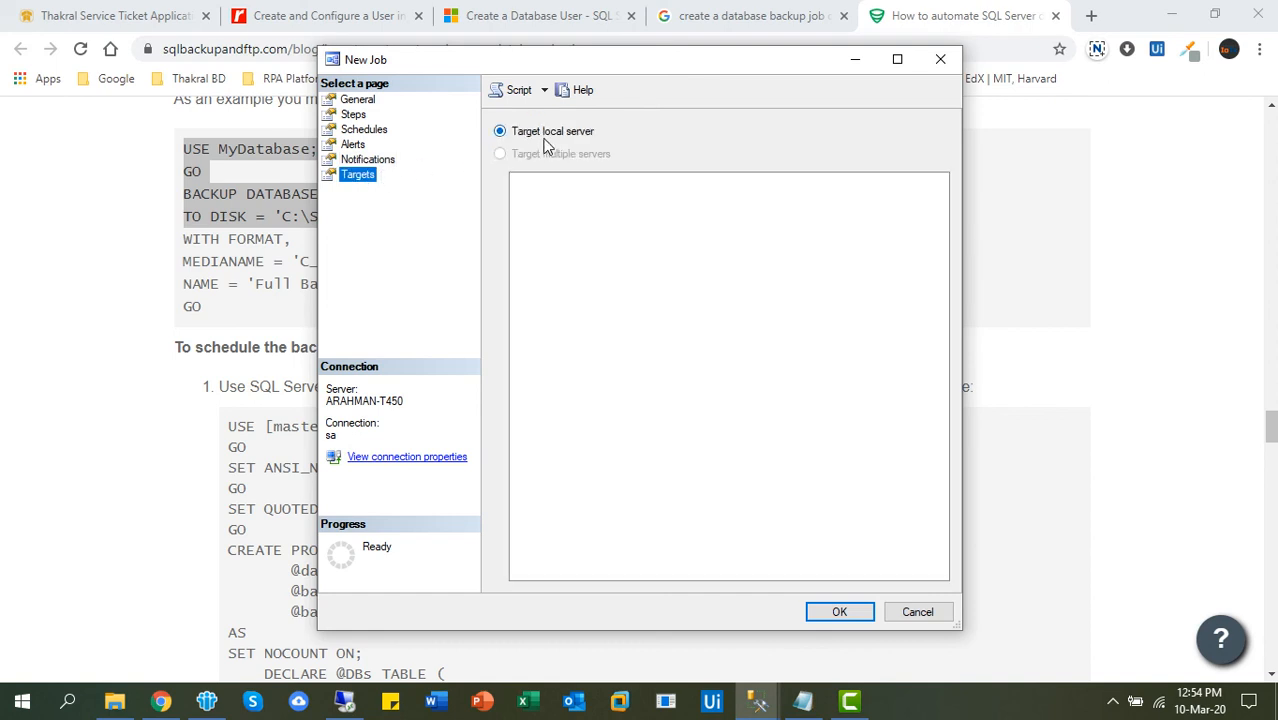
{"action": "left_click", "coordinate": [838, 612]}
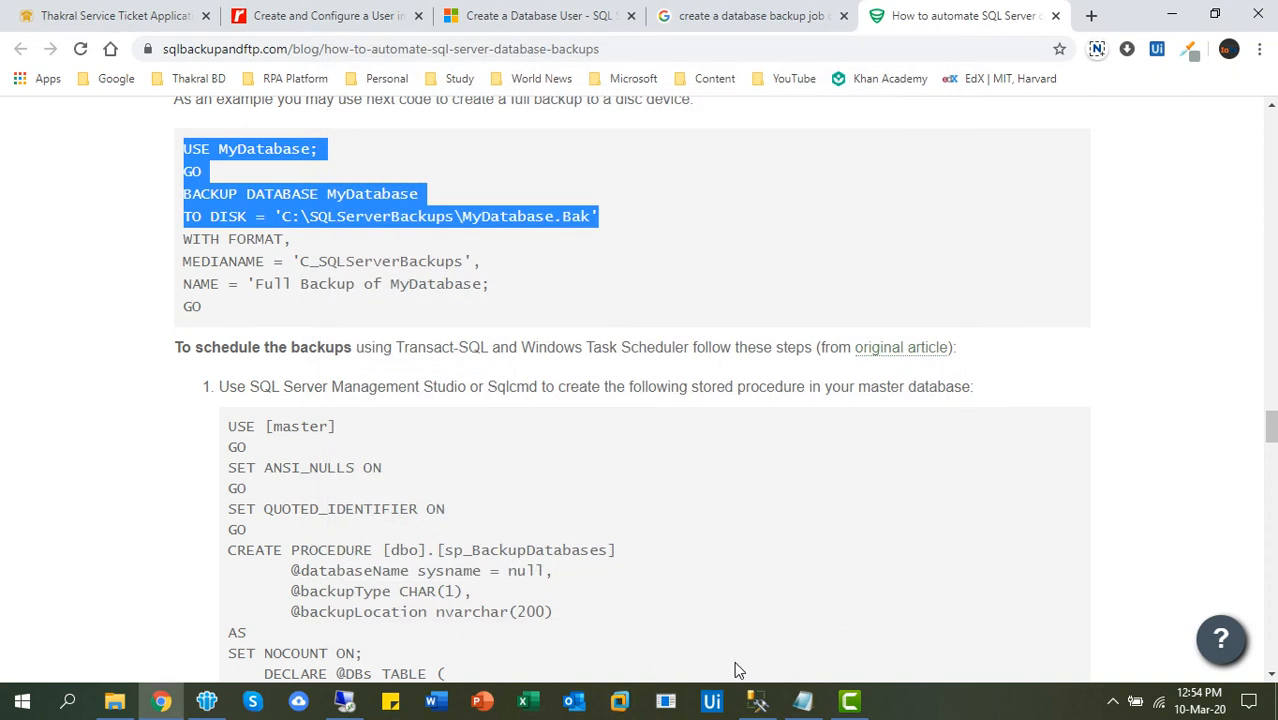
Switch to SQL Server Management Studio and review the AR operator's e-mail and notification settings, then close its properties without changes
{"action": "left_click", "coordinate": [757, 701]}
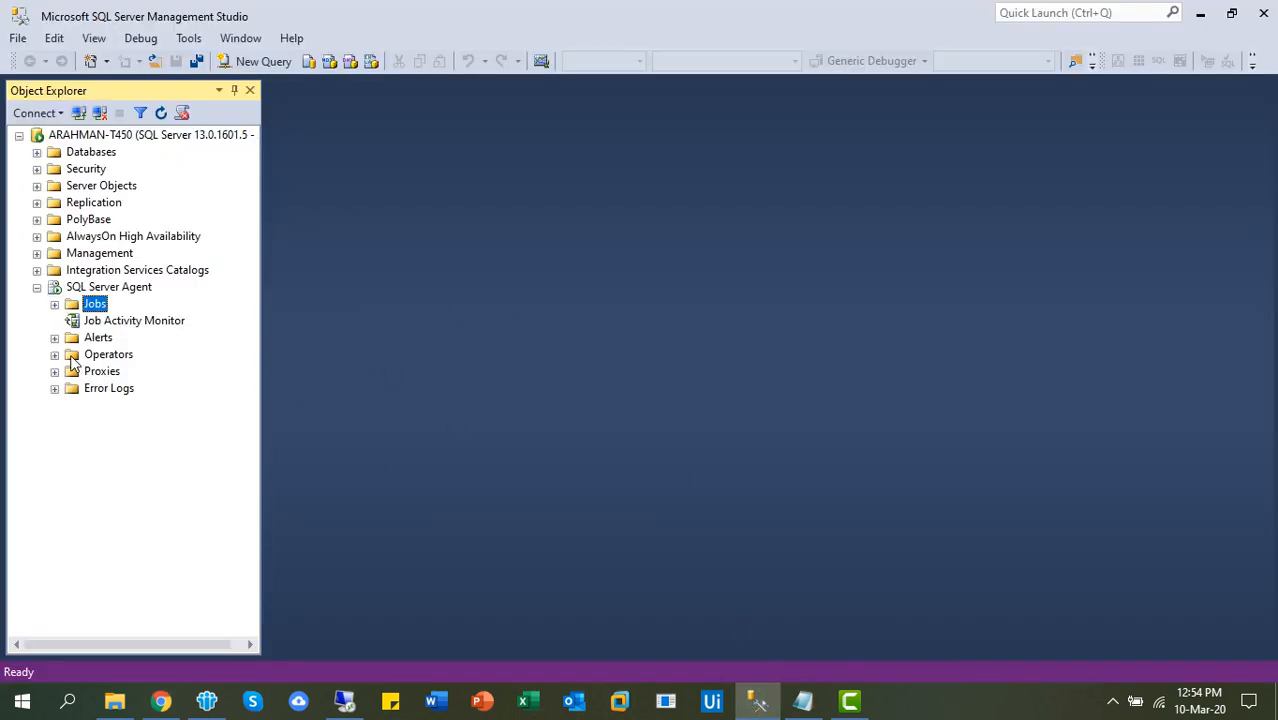
{"action": "left_click", "coordinate": [55, 355]}
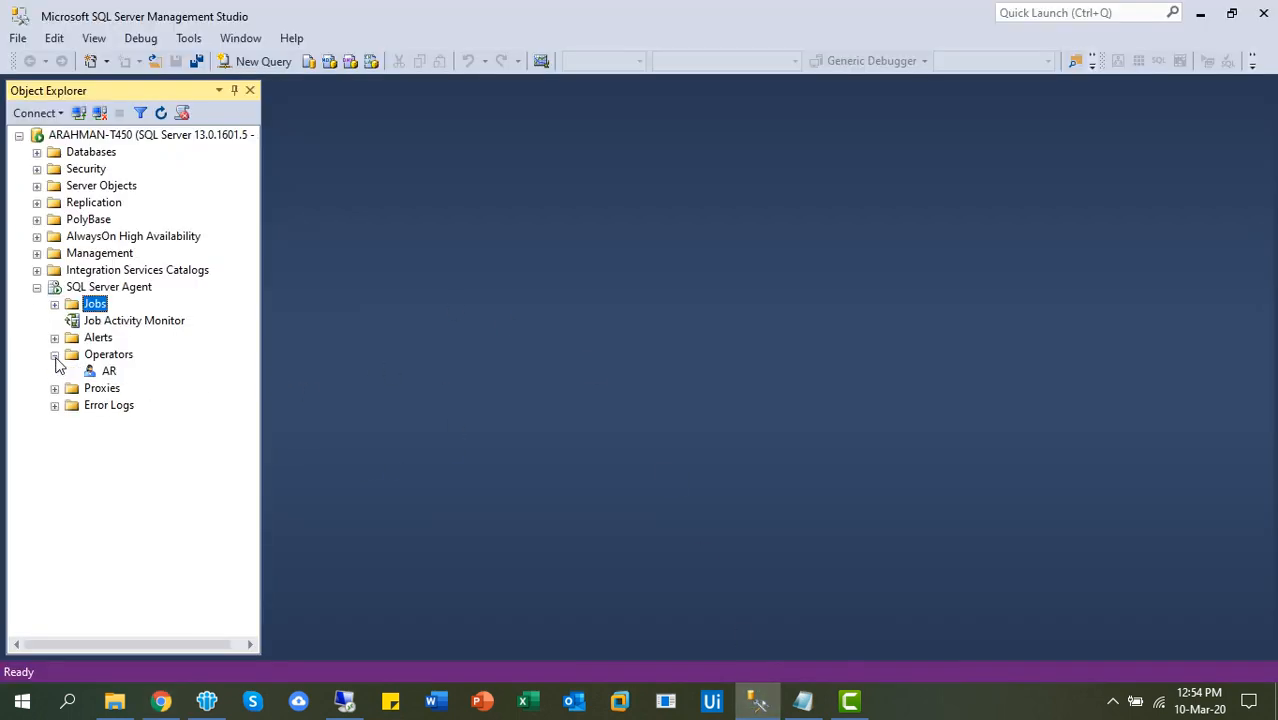
{"action": "left_click", "coordinate": [109, 372]}
{"action": "double_click", "coordinate": [109, 372]}
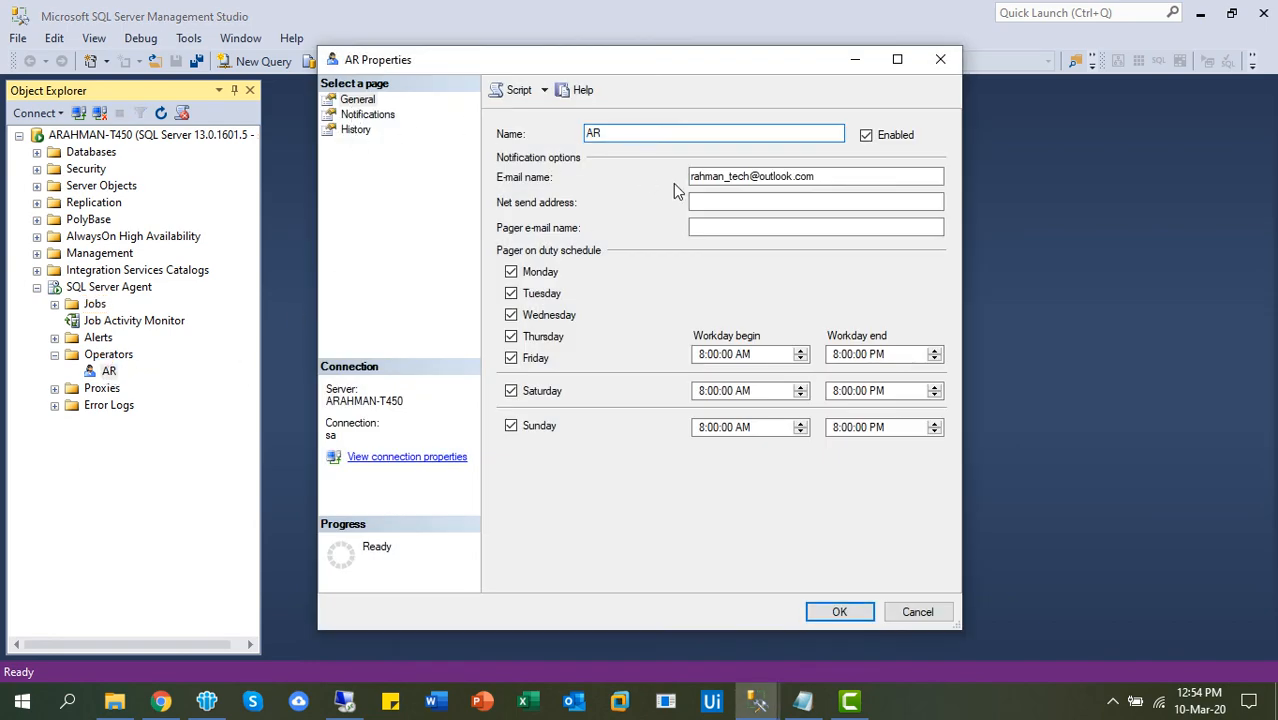
{"action": "left_click", "coordinate": [790, 177]}
{"action": "left_click", "coordinate": [367, 116]}
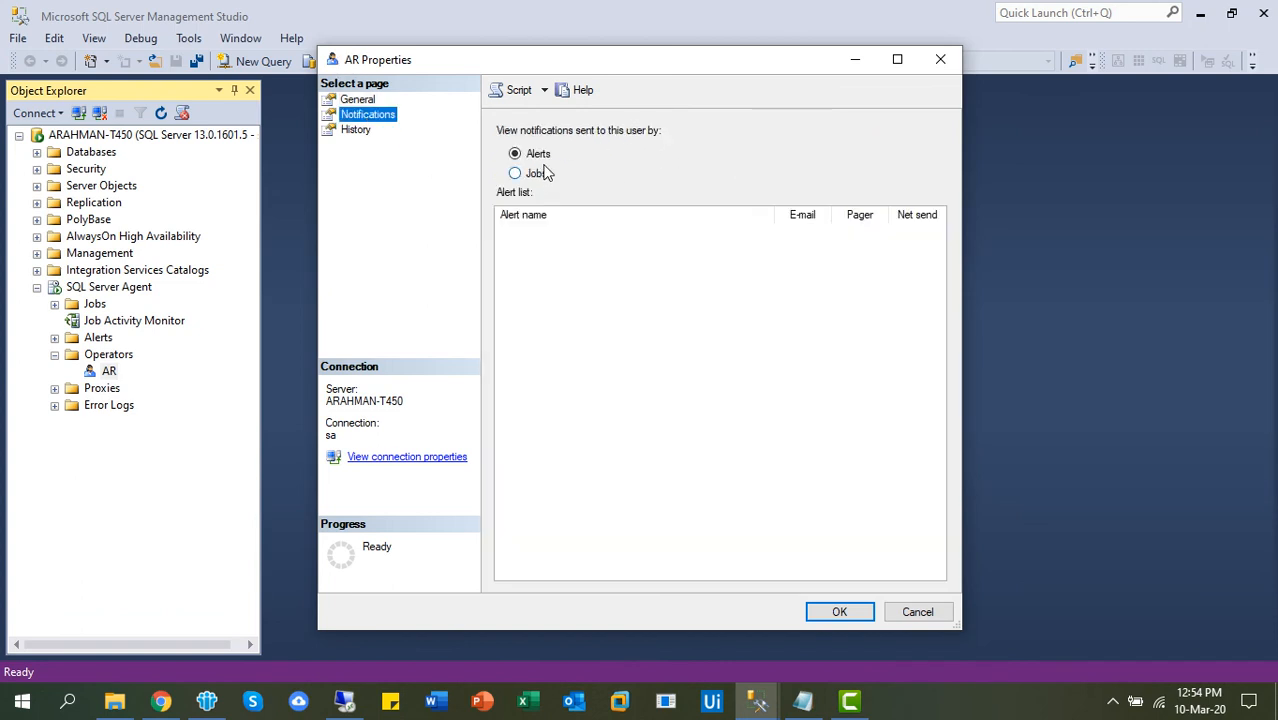
{"action": "left_click", "coordinate": [383, 102]}
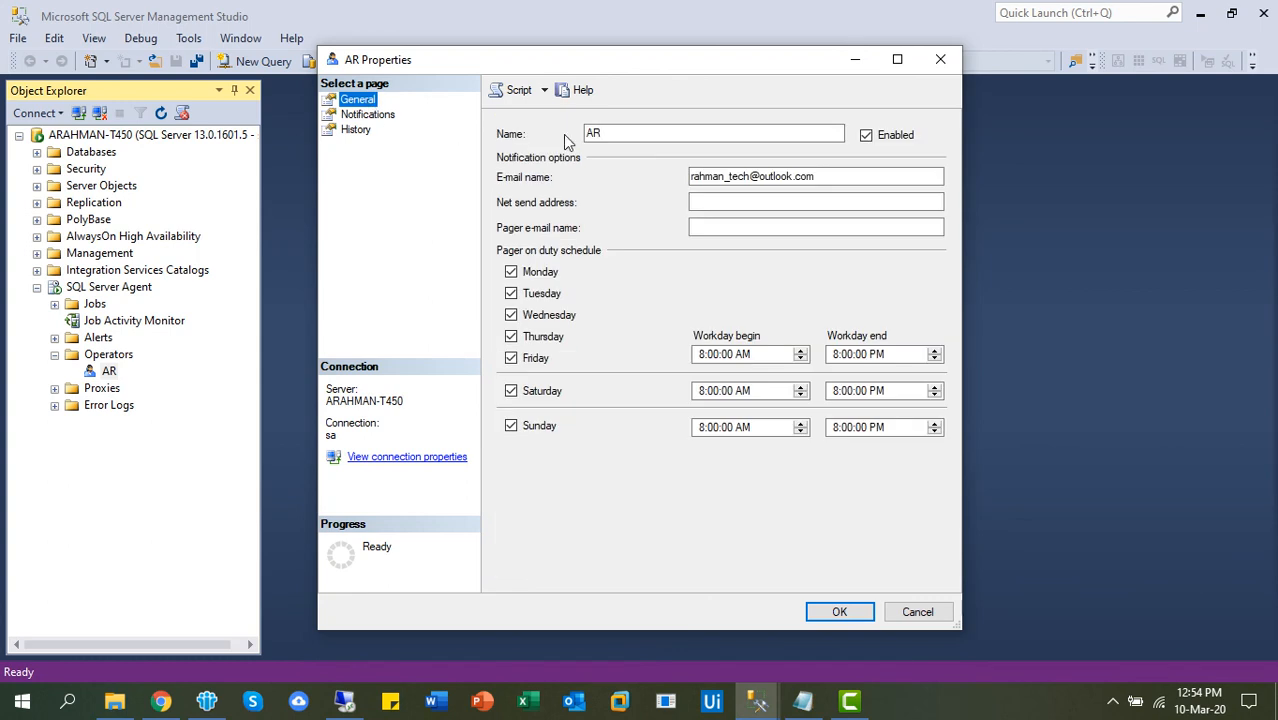
{"action": "left_click", "coordinate": [939, 59]}
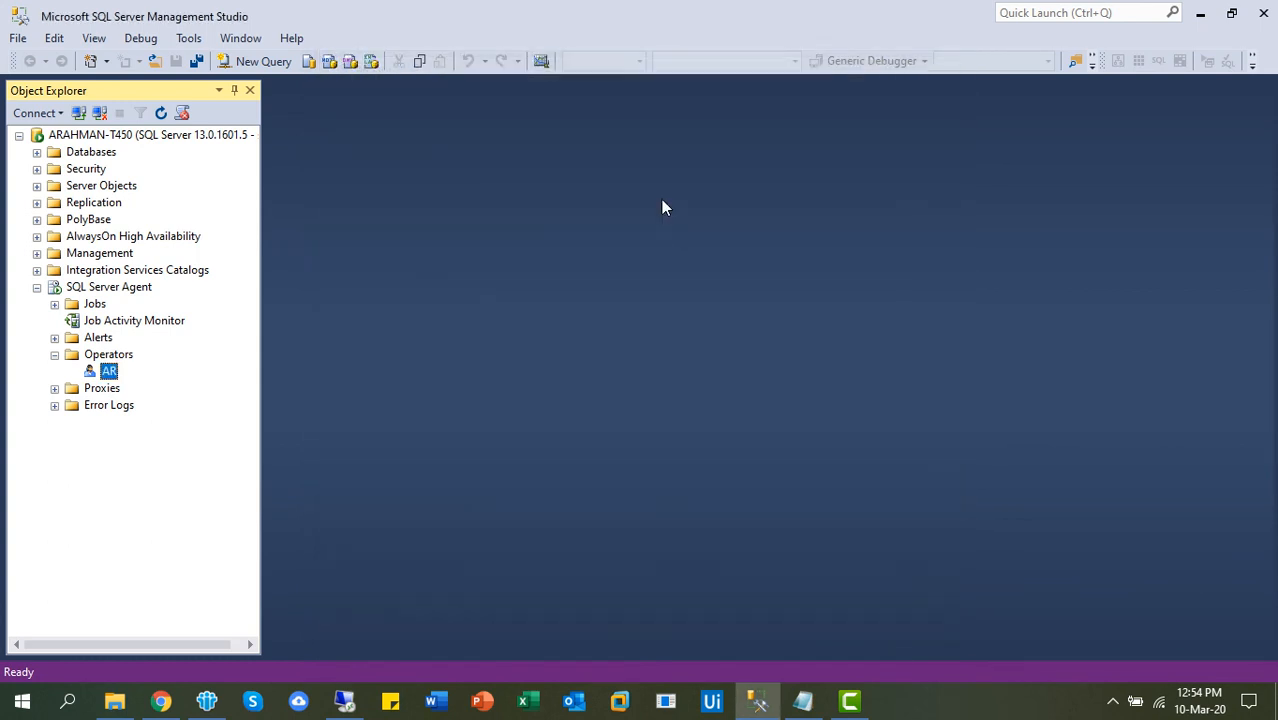
Start the TEST_BACKUP job manually from the SQL Server Agent jobs and close the execution report
{"action": "left_click", "coordinate": [55, 354]}
{"action": "left_click", "coordinate": [55, 304]}
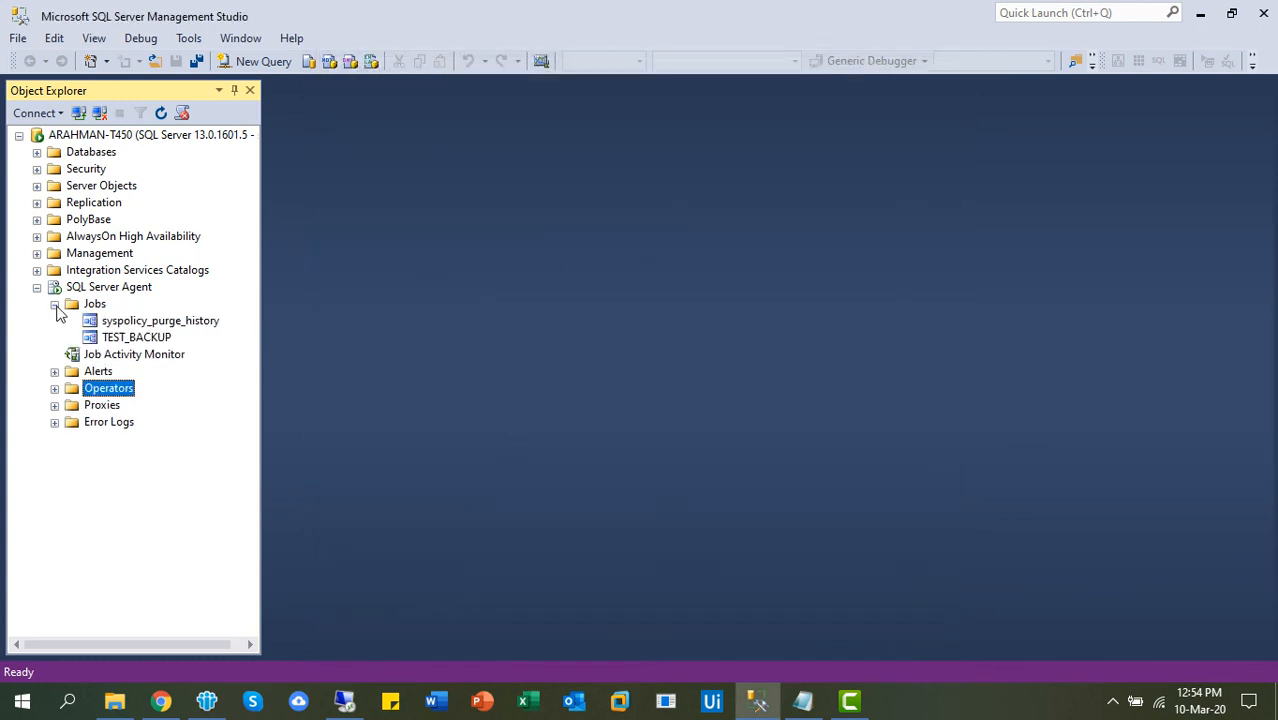
{"action": "left_click", "coordinate": [130, 338]}
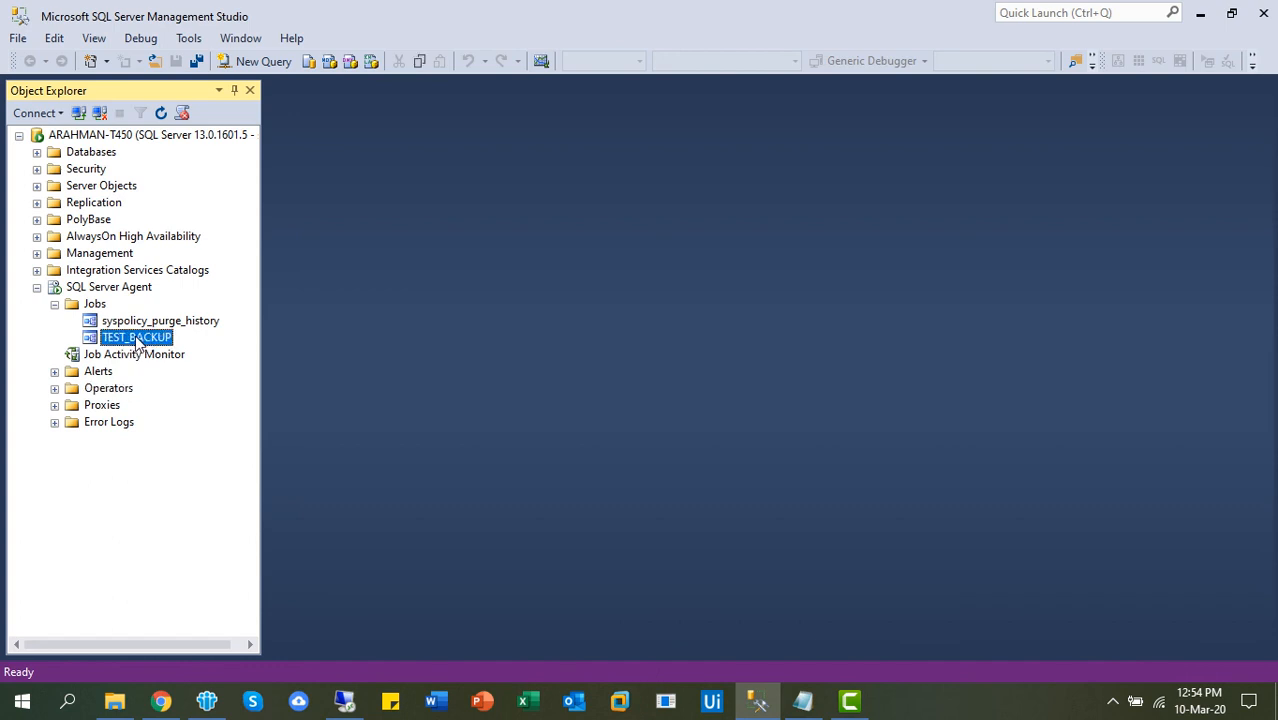
{"action": "right_click", "coordinate": [138, 343]}
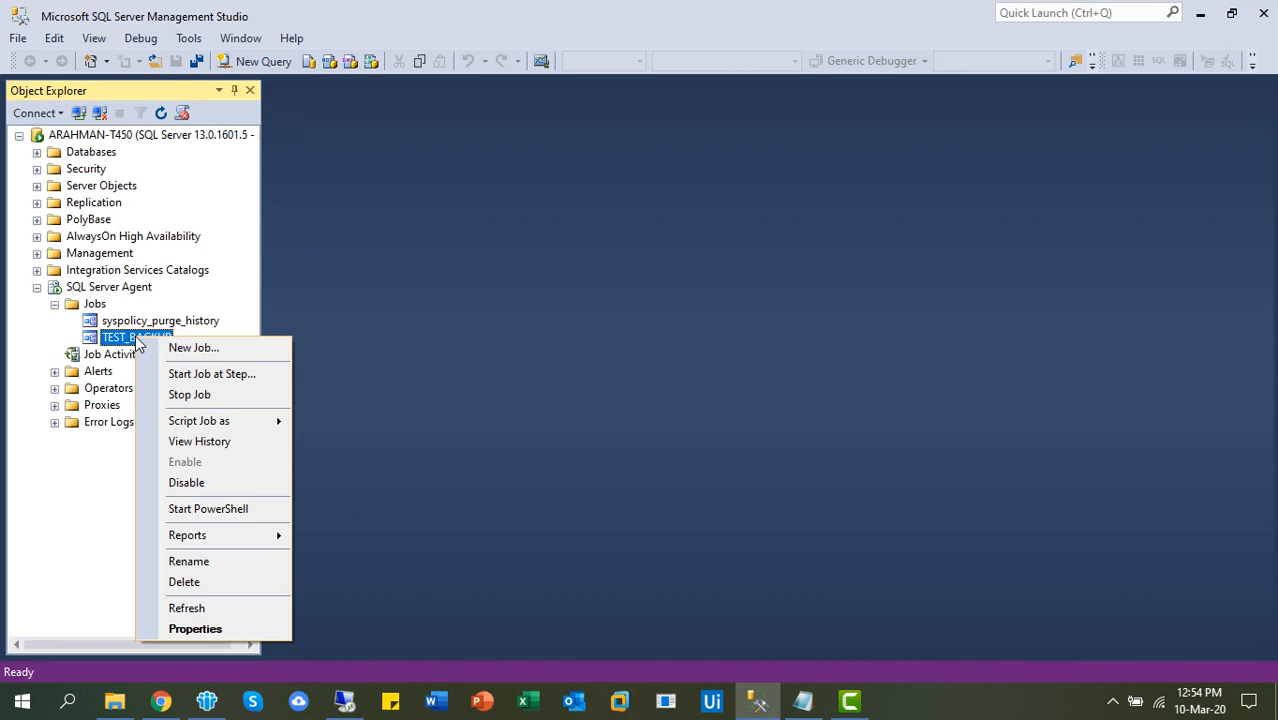
{"action": "left_click", "coordinate": [238, 376]}
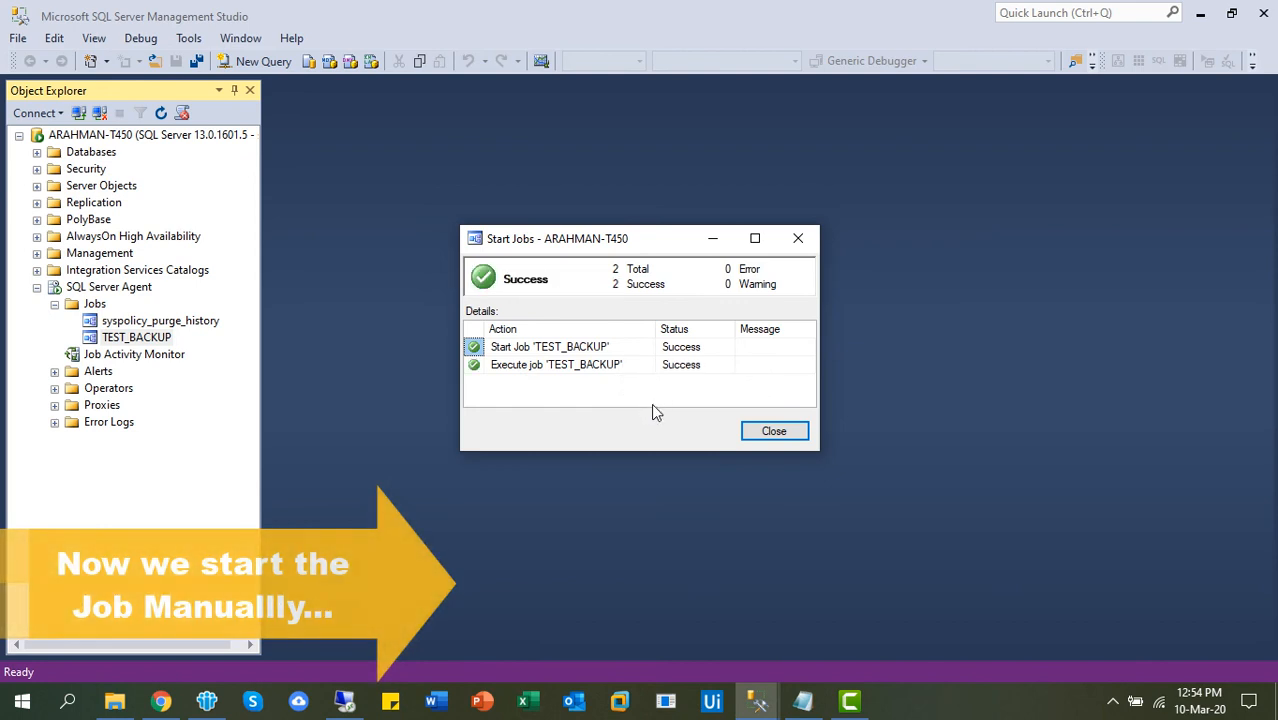
{"action": "left_click", "coordinate": [775, 432]}
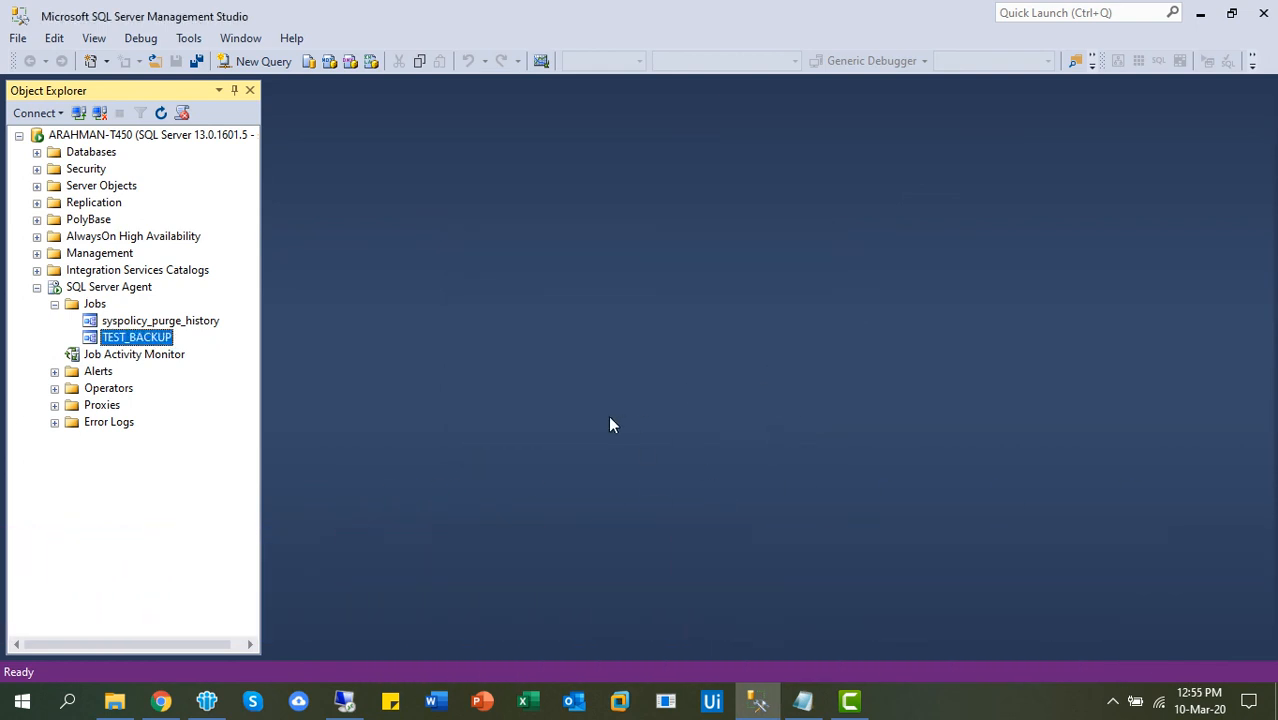
Switch to File Explorer and check the backup file's modified date and size in D:\DB_BACKUP
{"action": "left_click", "coordinate": [114, 700]}
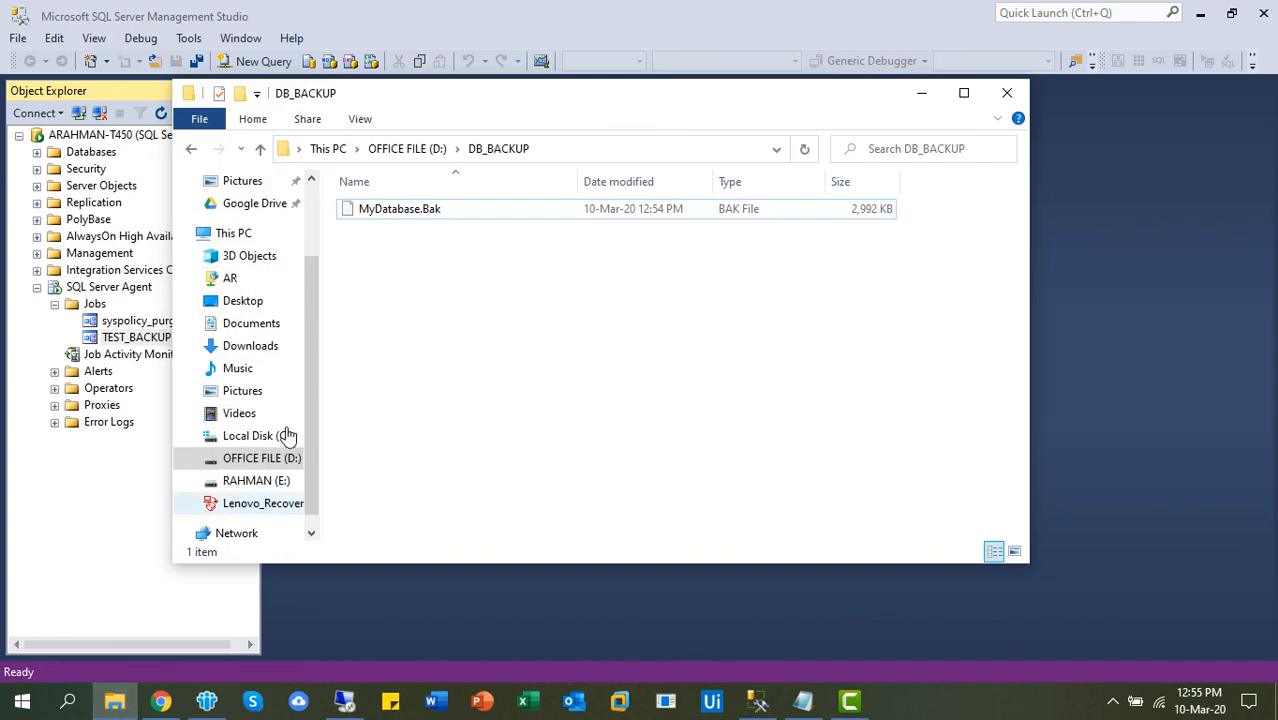
{"action": "left_click", "coordinate": [415, 150]}
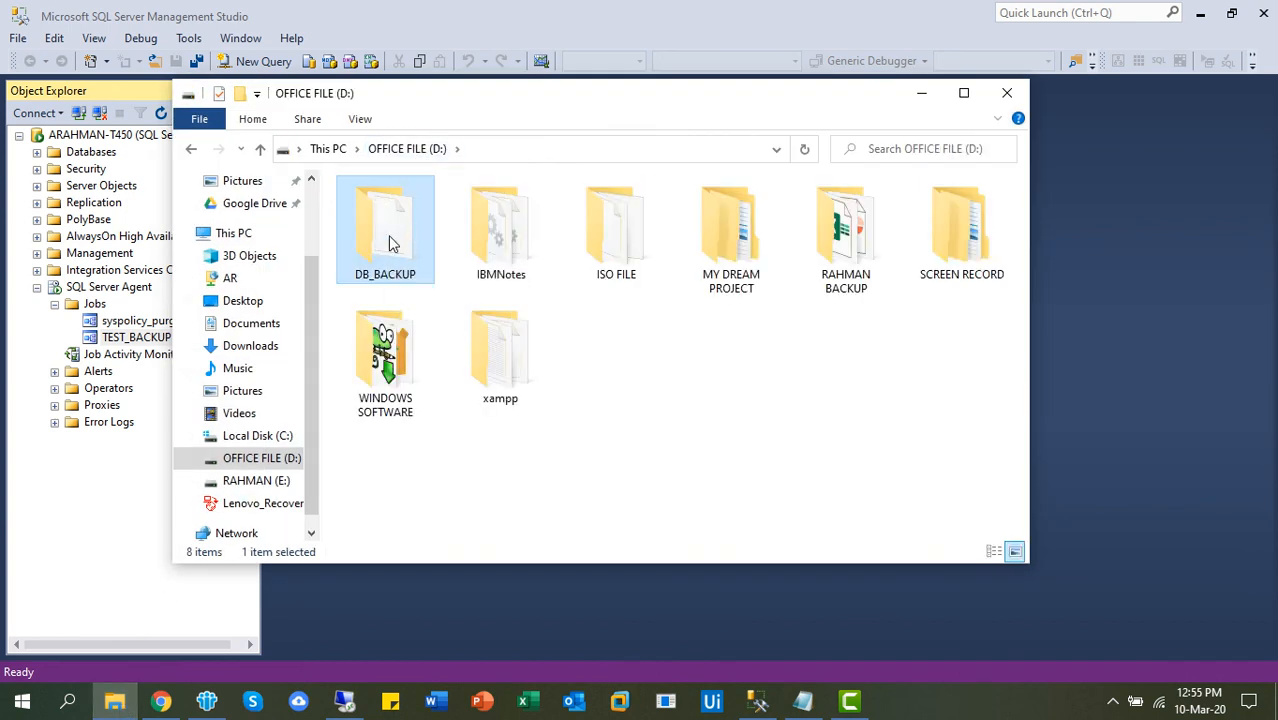
{"action": "double_click", "coordinate": [390, 245]}
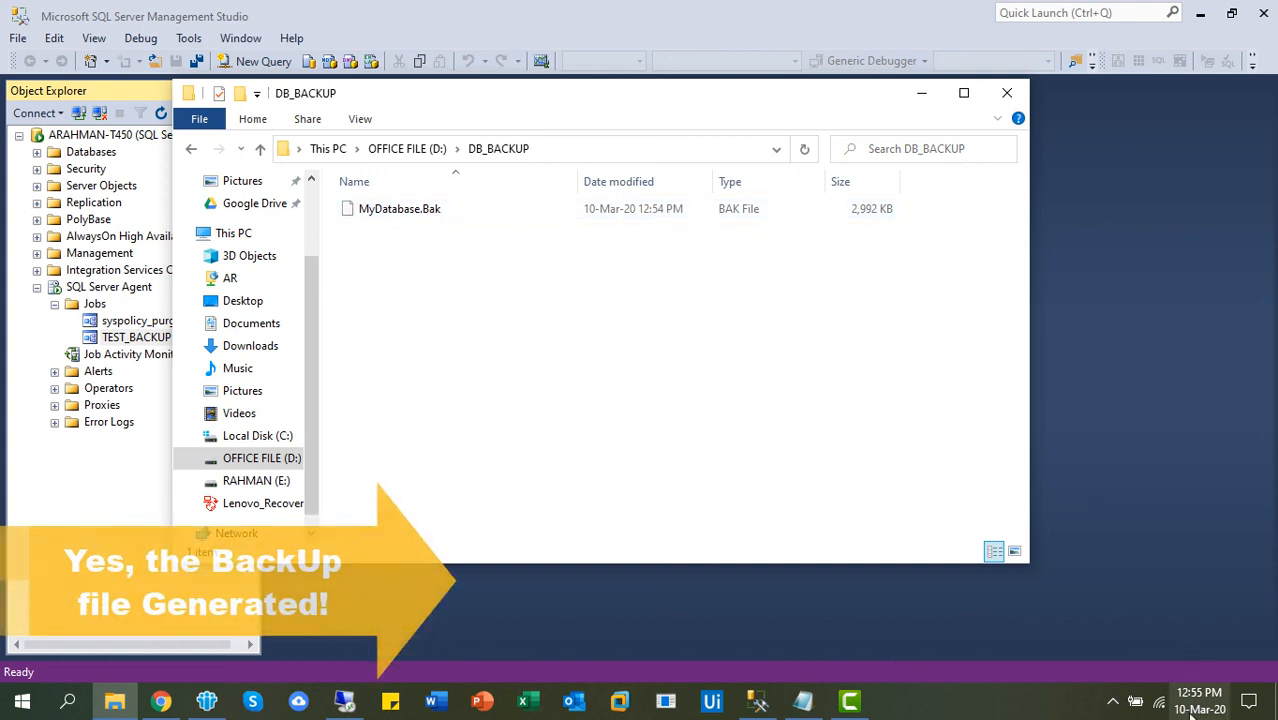
{"action": "mouse_move", "coordinate": [1200, 708]}
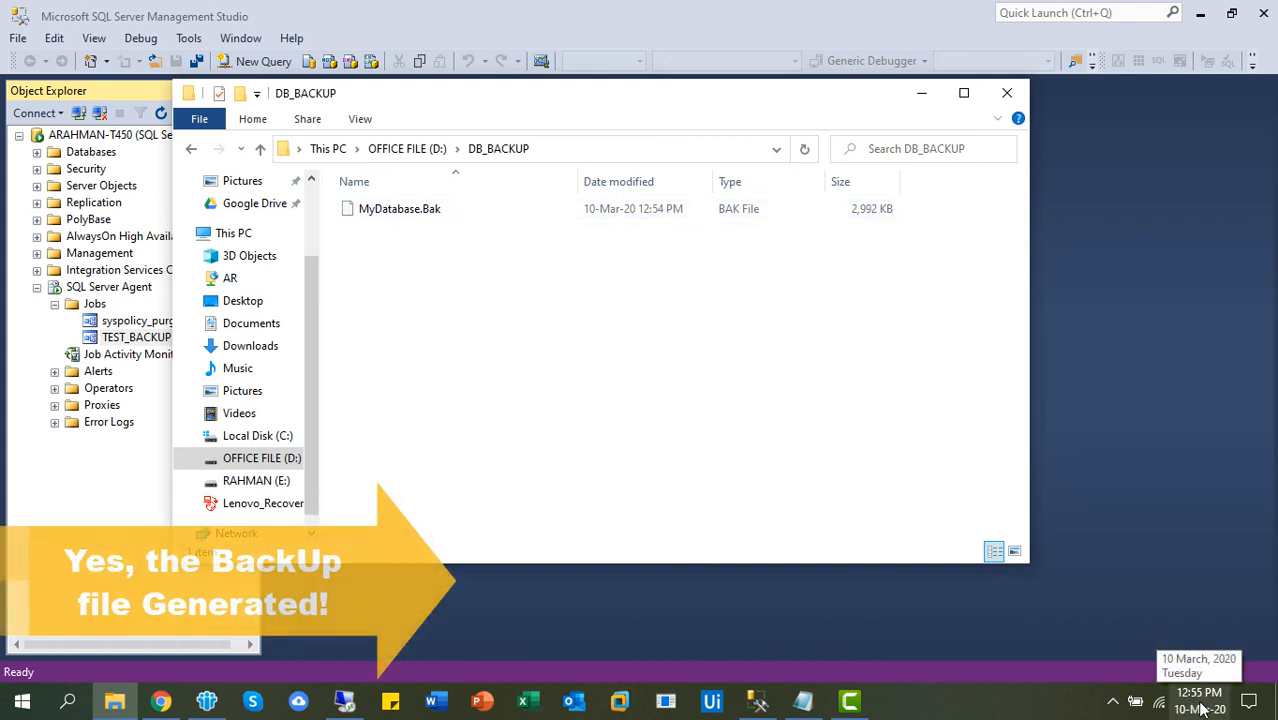
{"action": "left_click", "coordinate": [626, 210]}
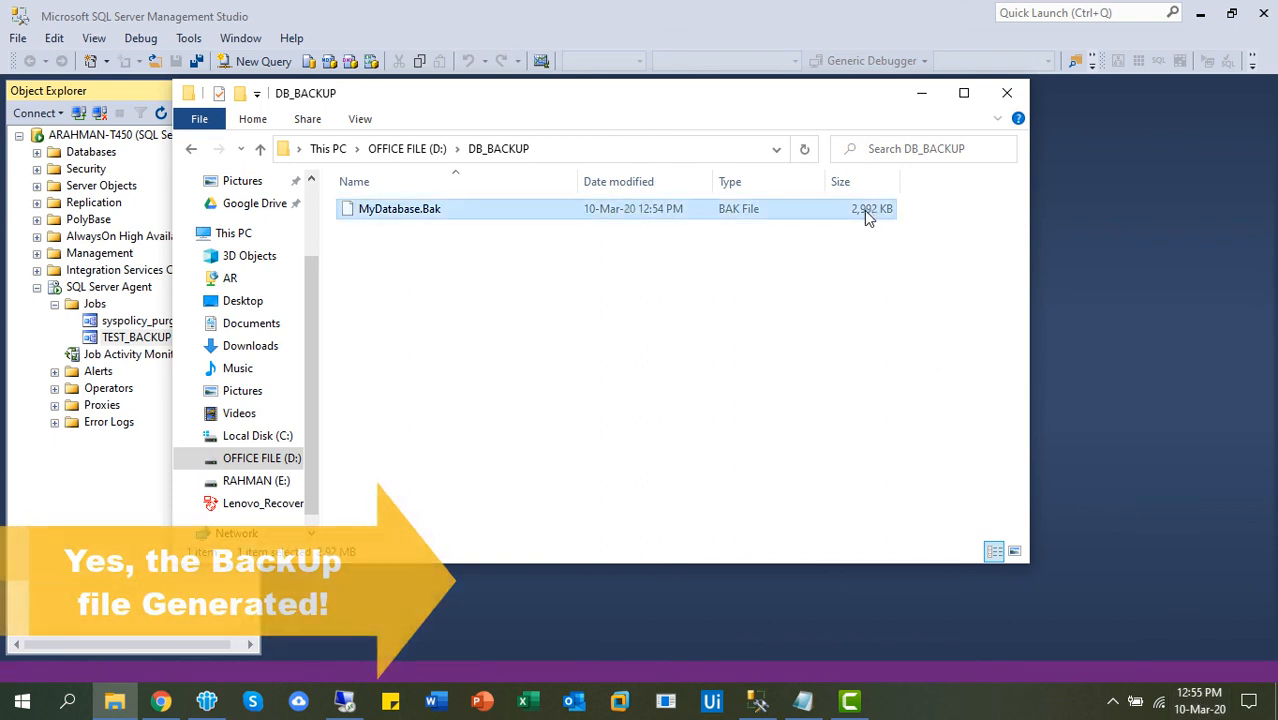
{"action": "left_click", "coordinate": [608, 320]}
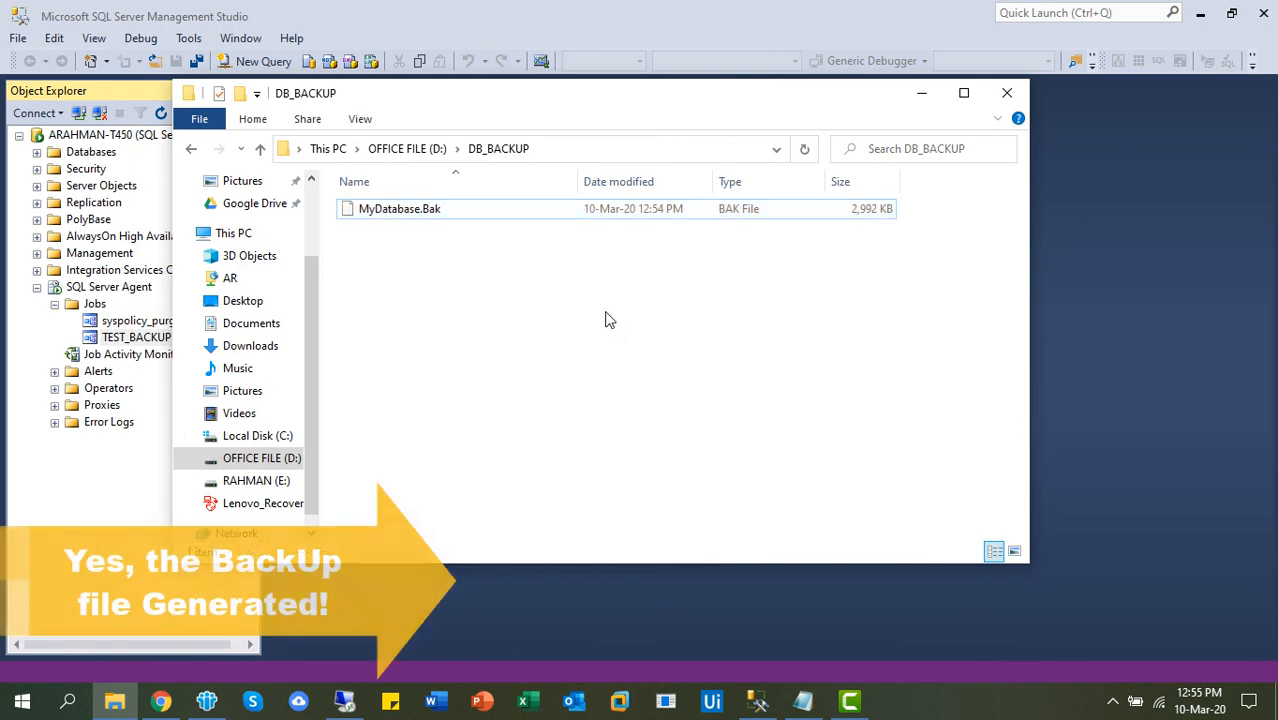
{"action": "left_click", "coordinate": [428, 149]}
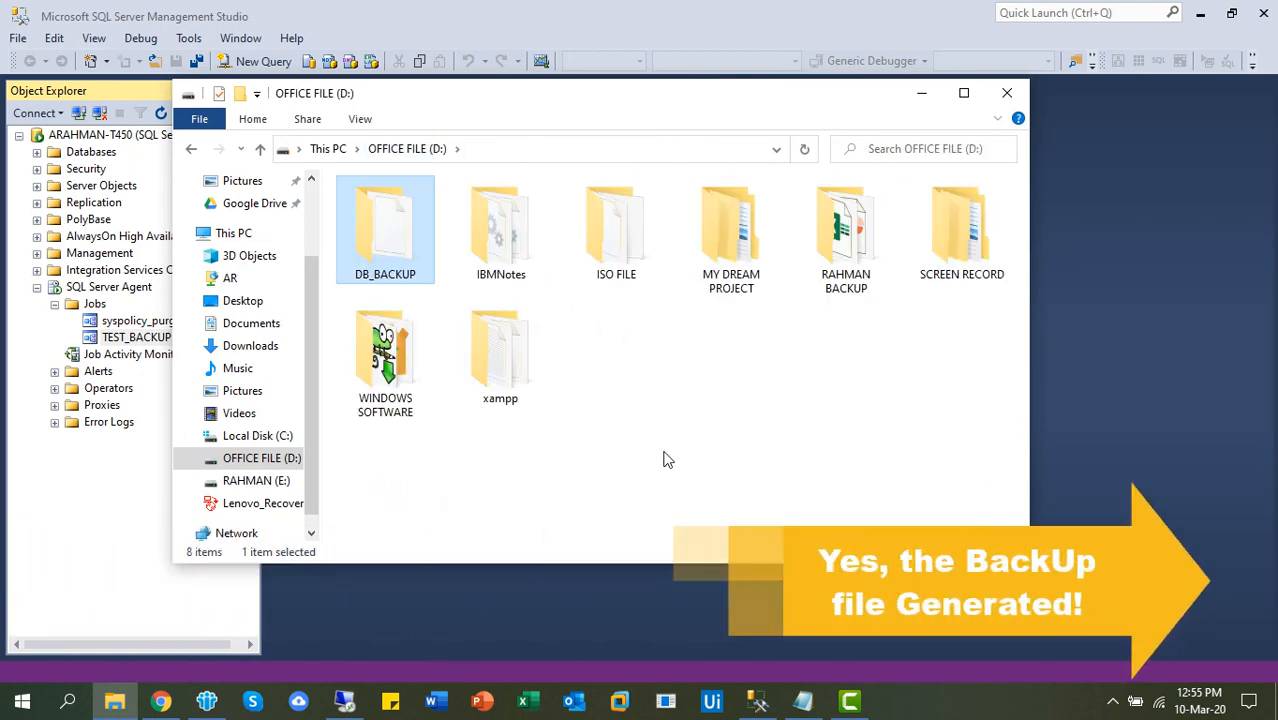